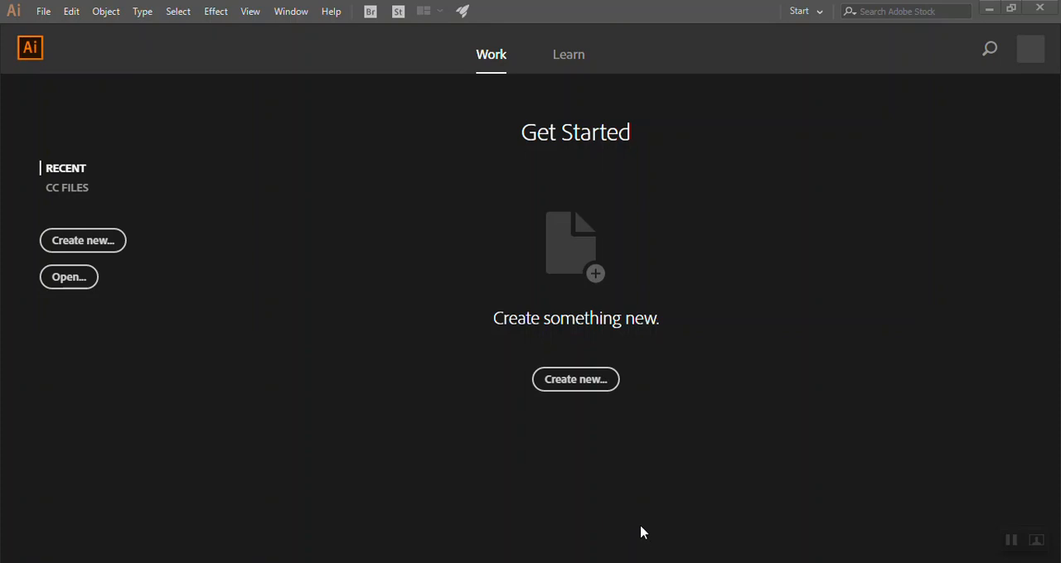
Start a new print document from the Letter preset and name it with the author's surname and initial followed by "Robot", separated by underscores
left_click(585, 383)
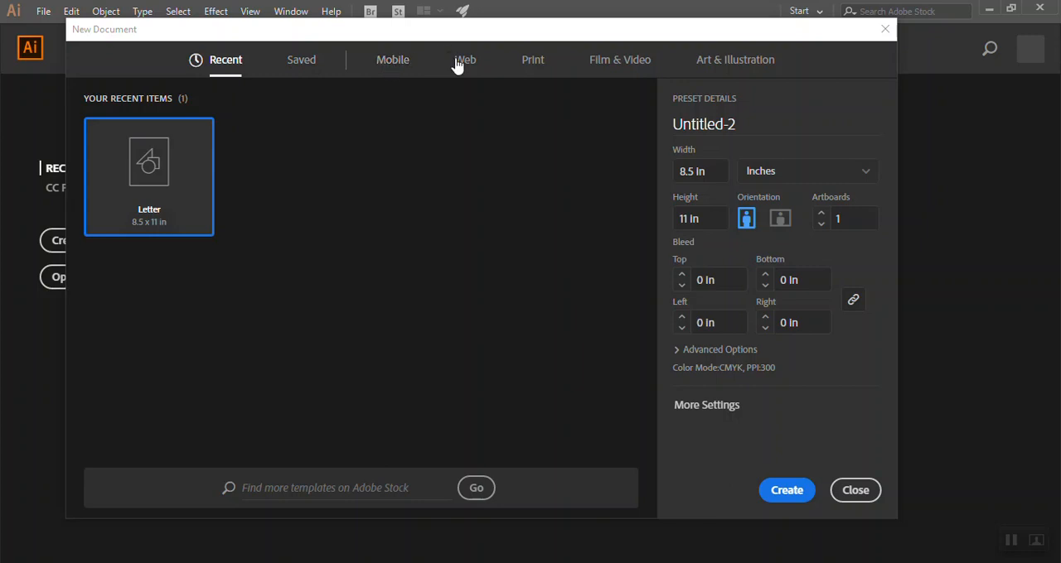
left_click(535, 61)
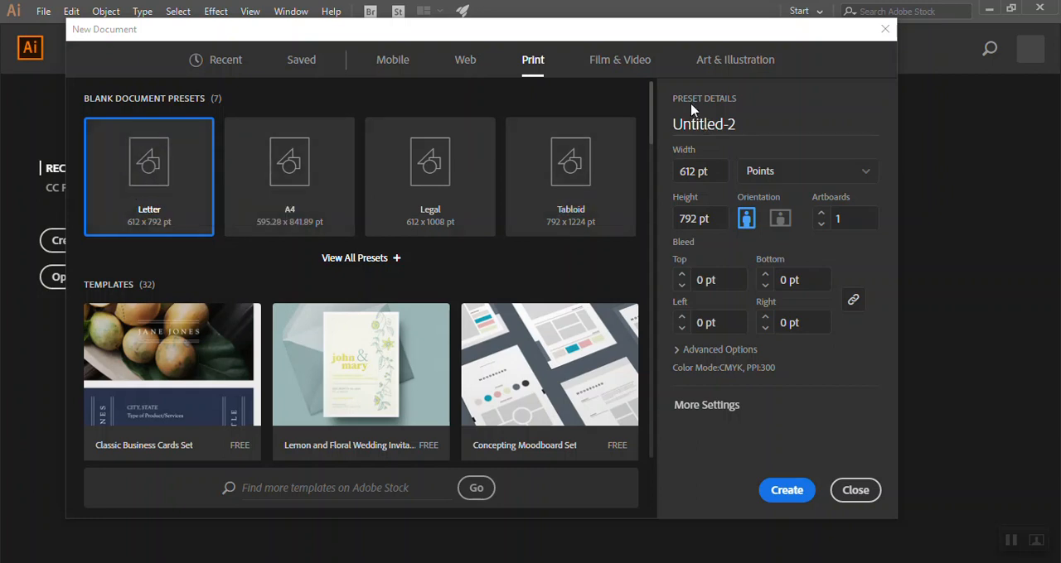
double_click(745, 131)
type("Gilliam_S_Robt")
key("BackSpace")
type("ot")
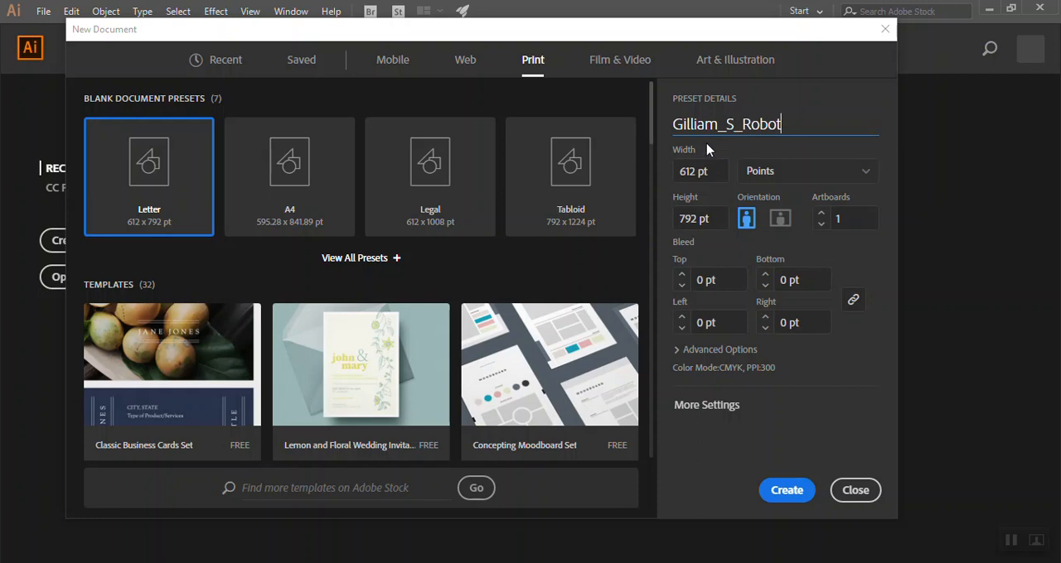
Set the new document's units to inches, keep portrait orientation and create the document
left_click(802, 171)
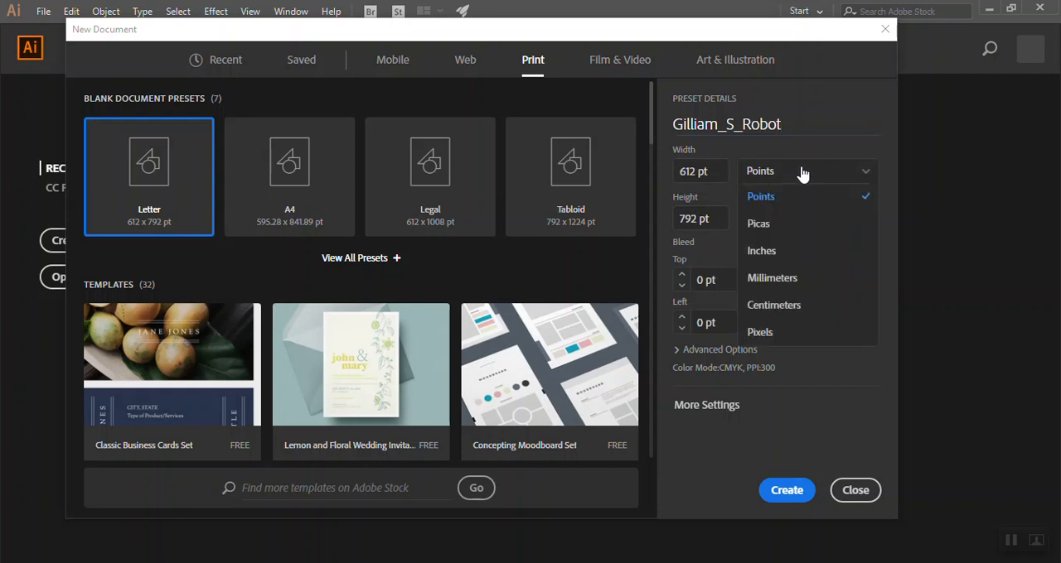
left_click(783, 260)
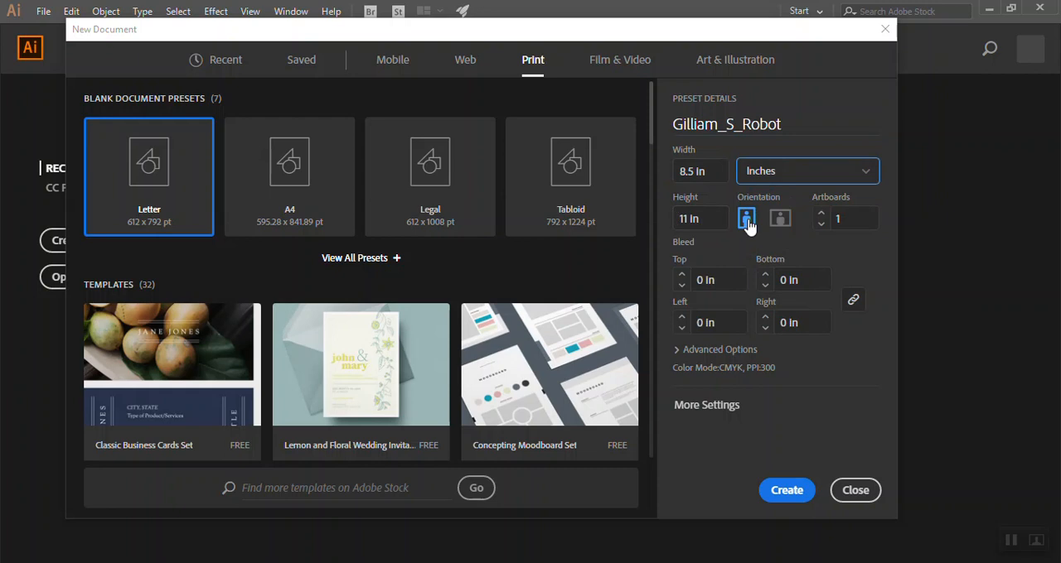
left_click(782, 222)
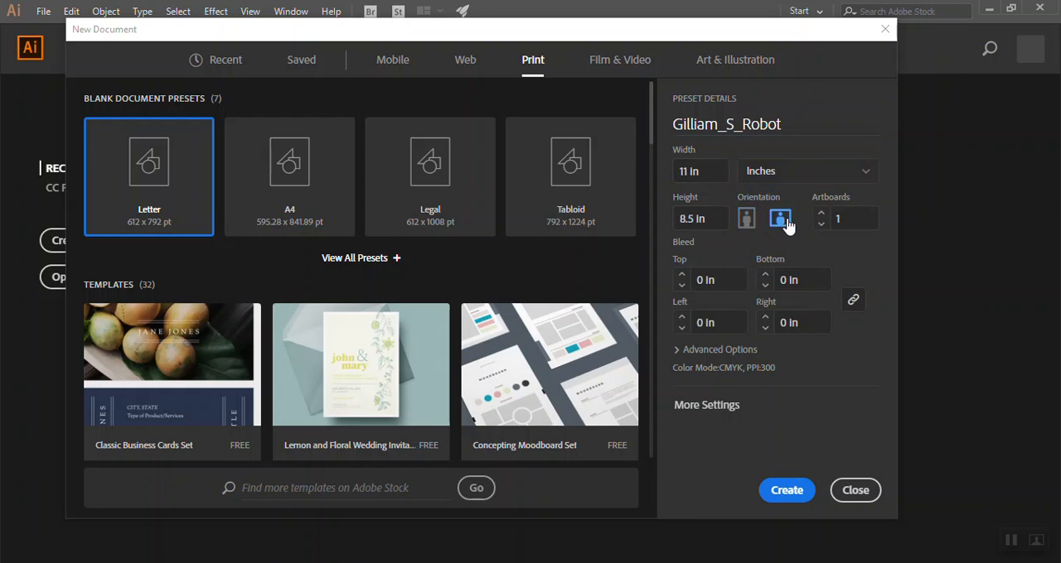
left_click(748, 220)
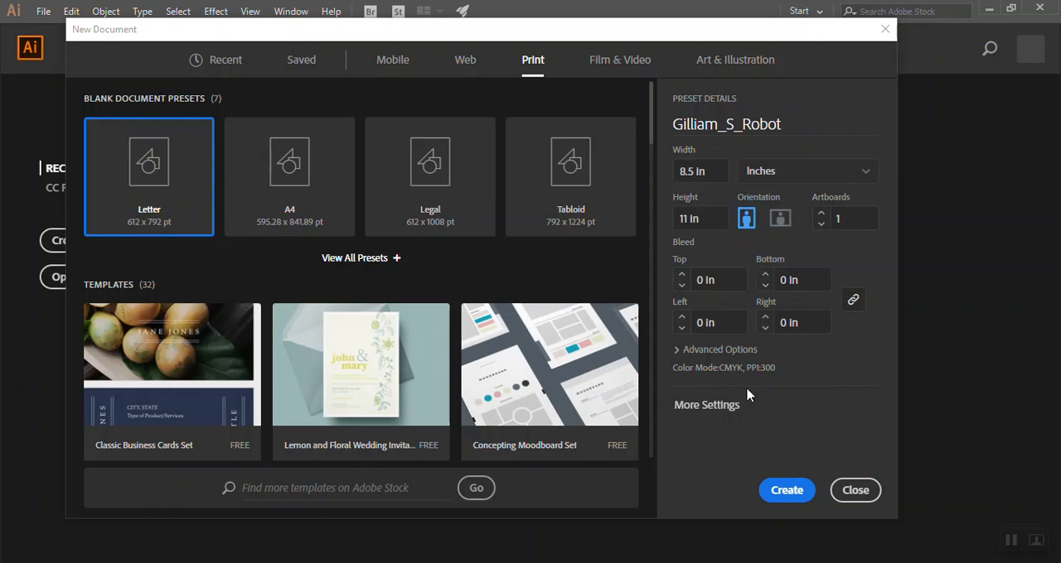
left_click(787, 490)
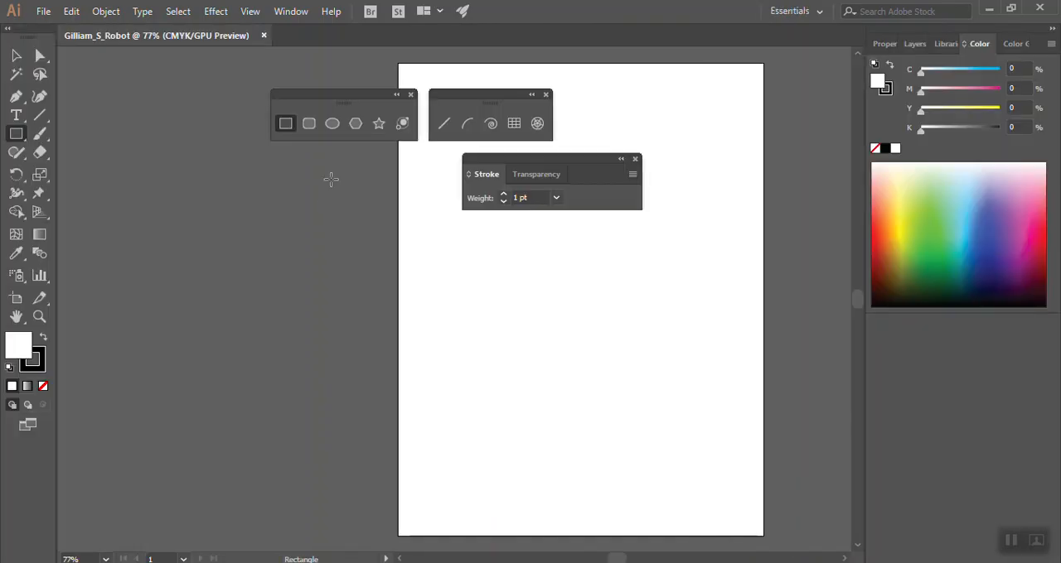
Clear the workspace by closing the floating Stroke, shape tools and line tools panels
left_click_drag(369, 102, 249, 89)
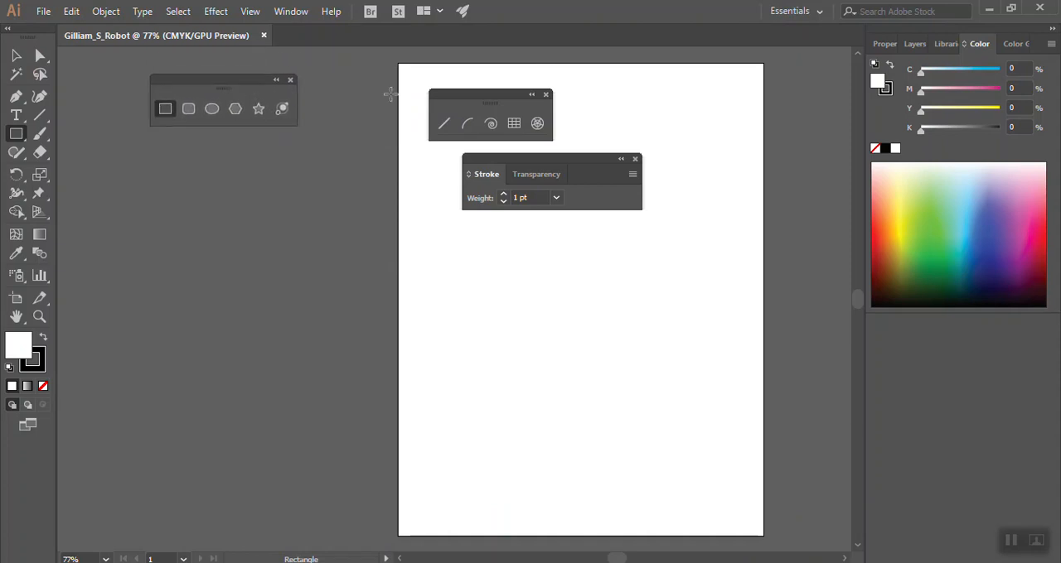
left_click_drag(498, 100, 244, 153)
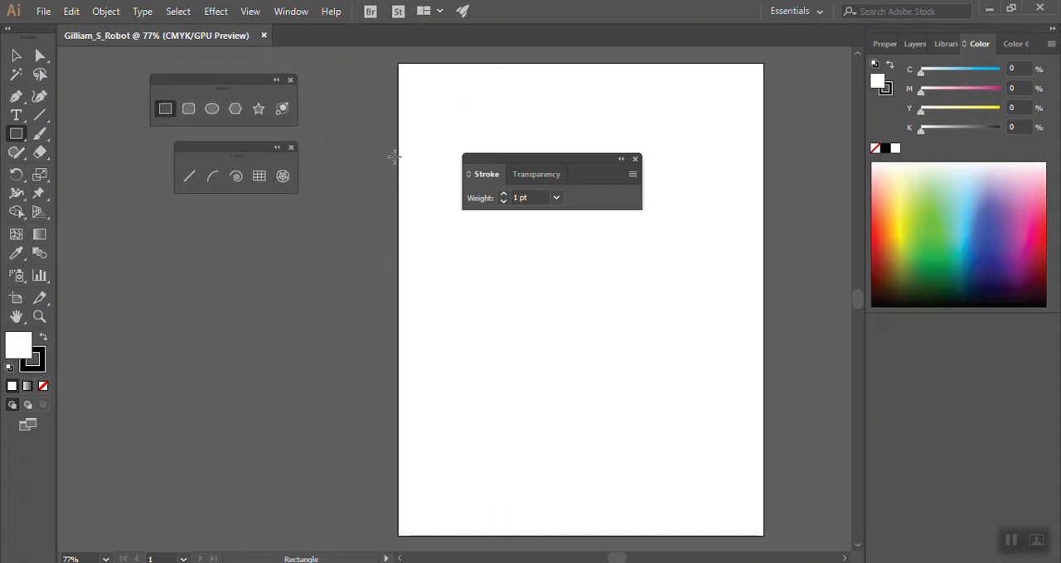
left_click(635, 158)
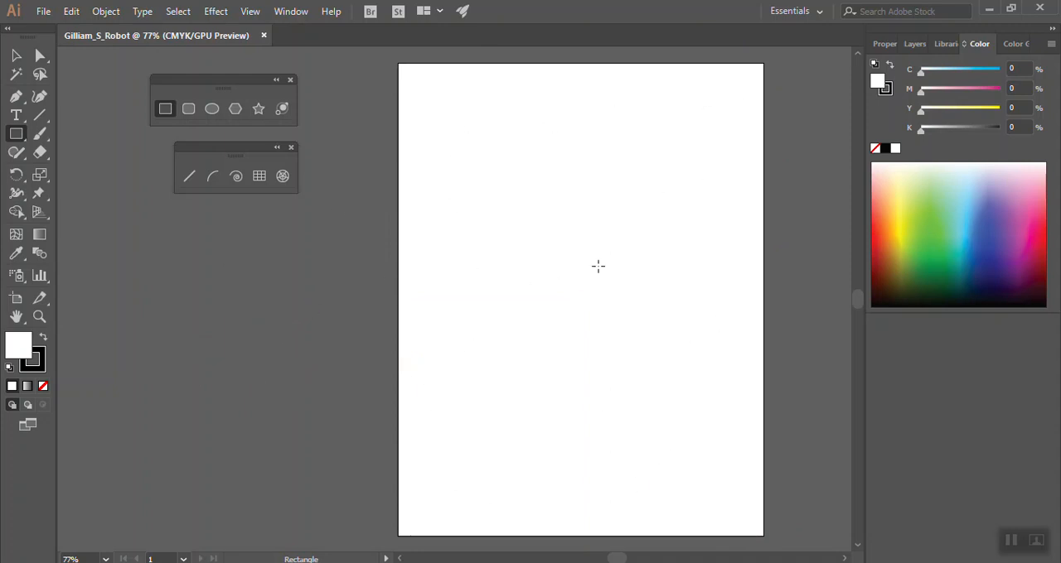
left_click(290, 80)
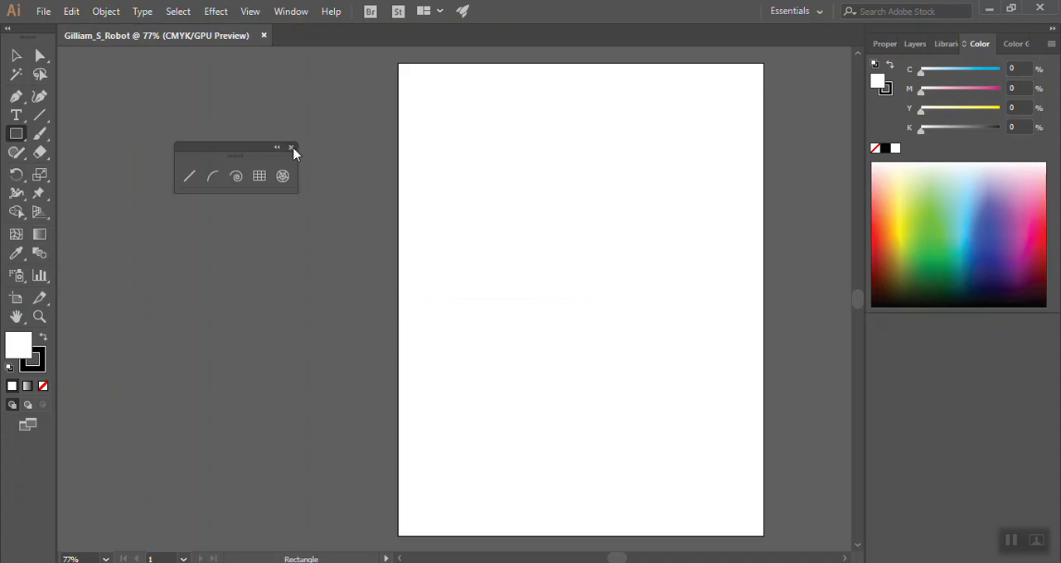
left_click(291, 148)
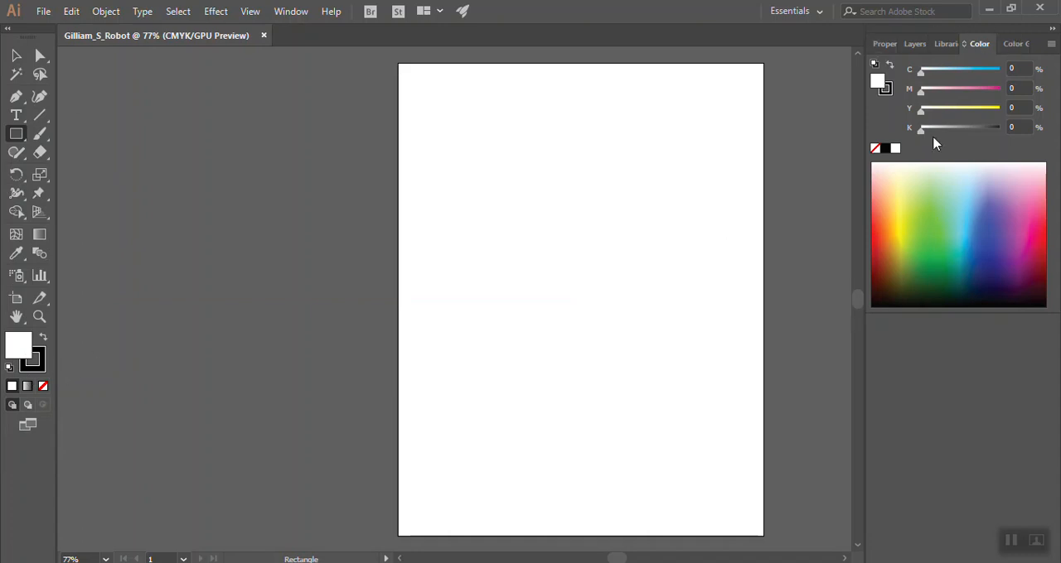
Reset the Essentials workspace to its default layout and keep Essentials as the active workspace
left_click(812, 14)
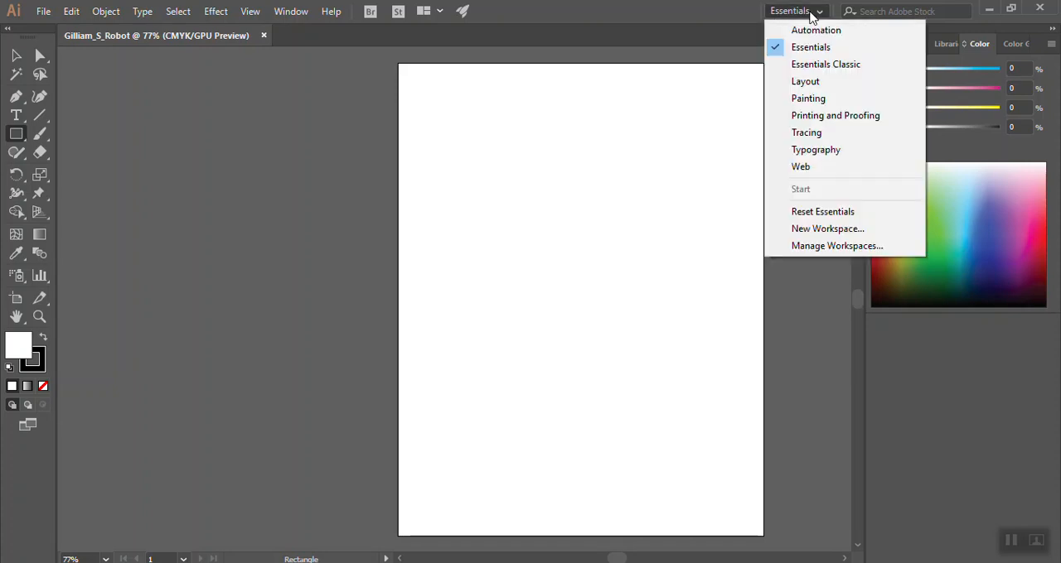
left_click(816, 213)
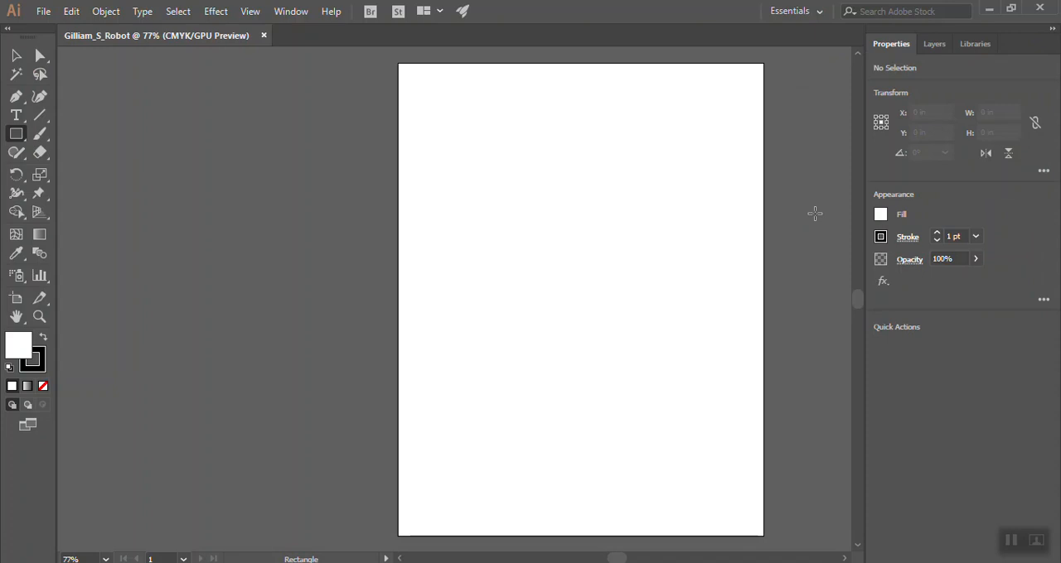
left_click(797, 12)
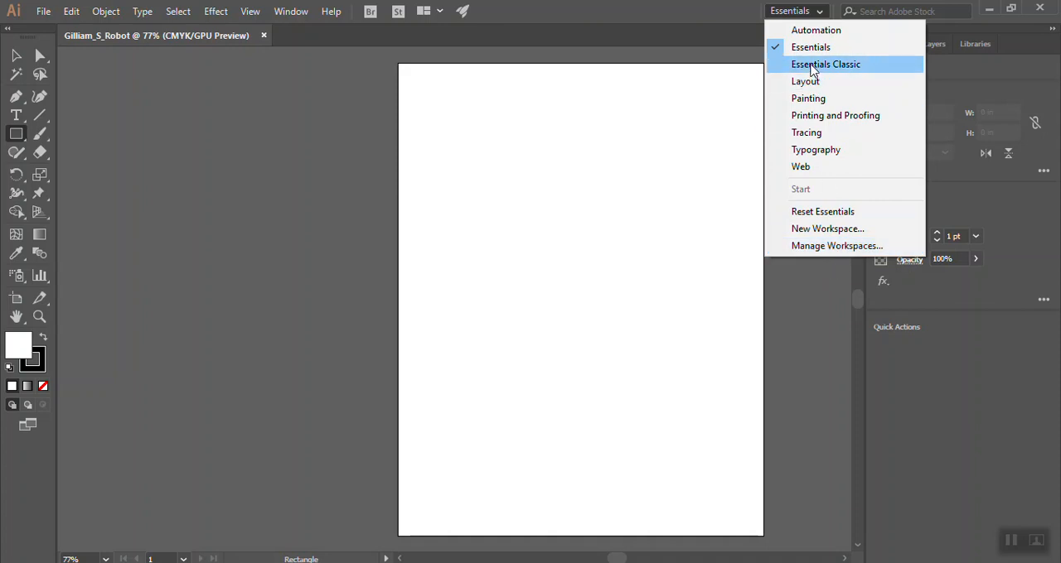
left_click(811, 52)
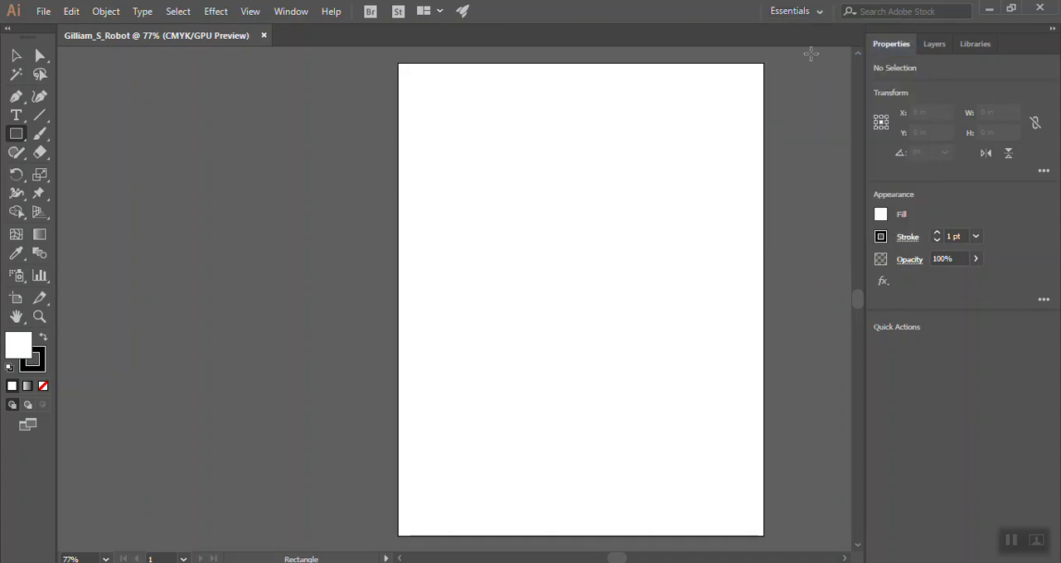
Tear off the rectangle and shape tools as a floating panel and place it beside the artboard
left_click(16, 56)
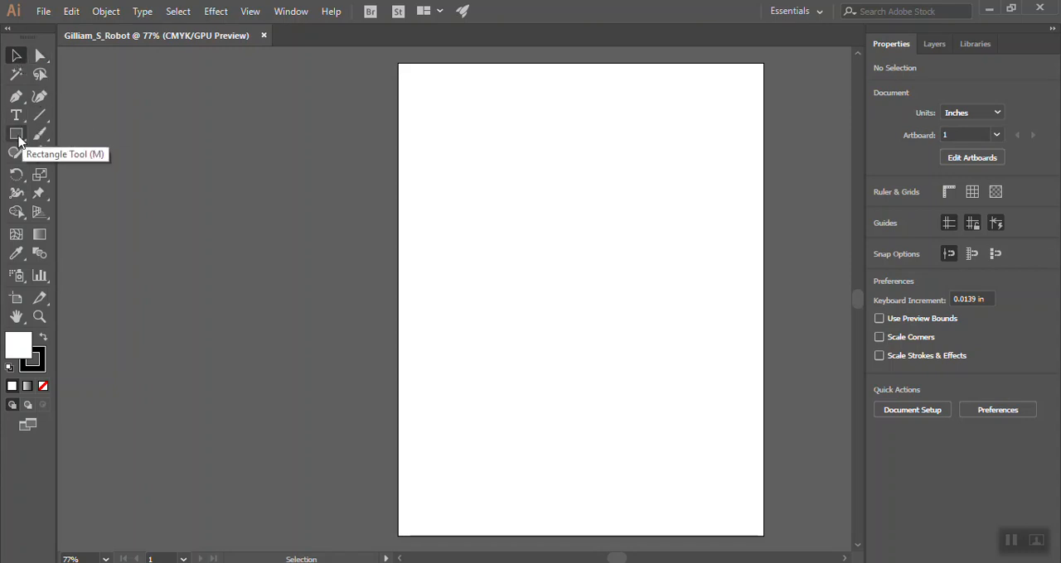
left_click(16, 137)
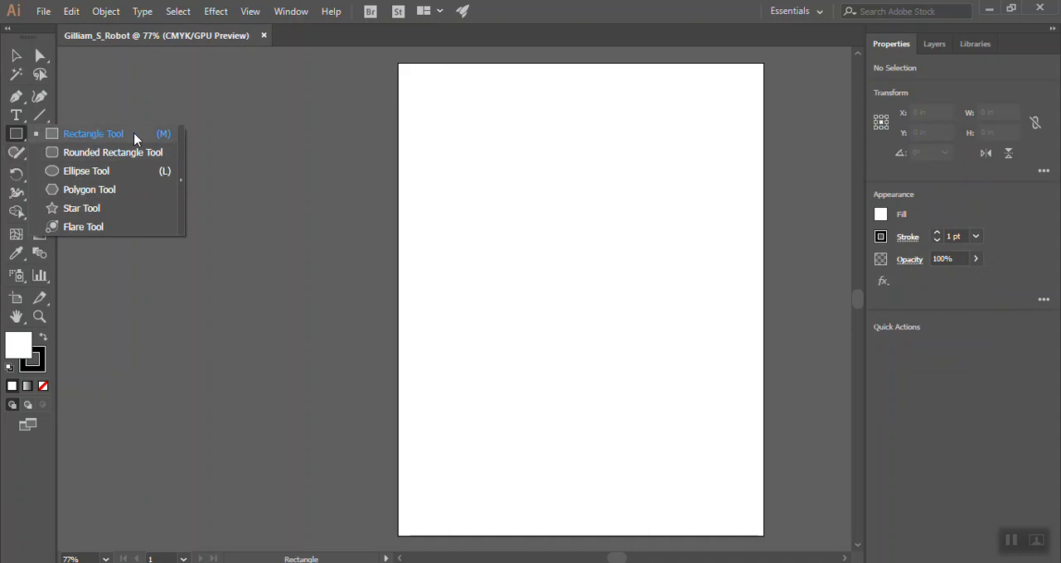
left_click(184, 152)
left_click_drag(99, 155, 256, 105)
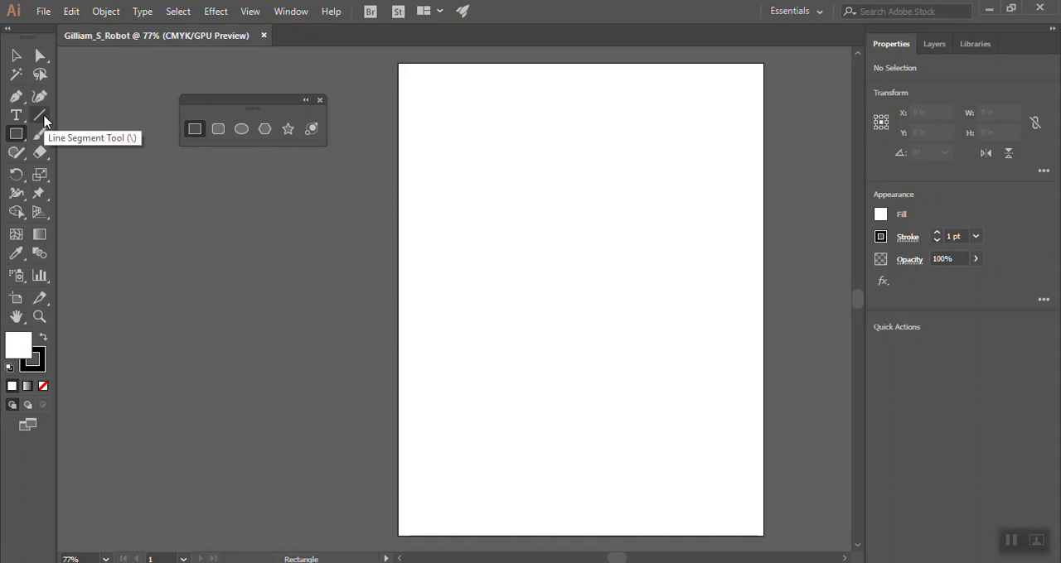
Tear off the line segment tools as a floating panel and place it just below the shape tools
left_click(44, 121)
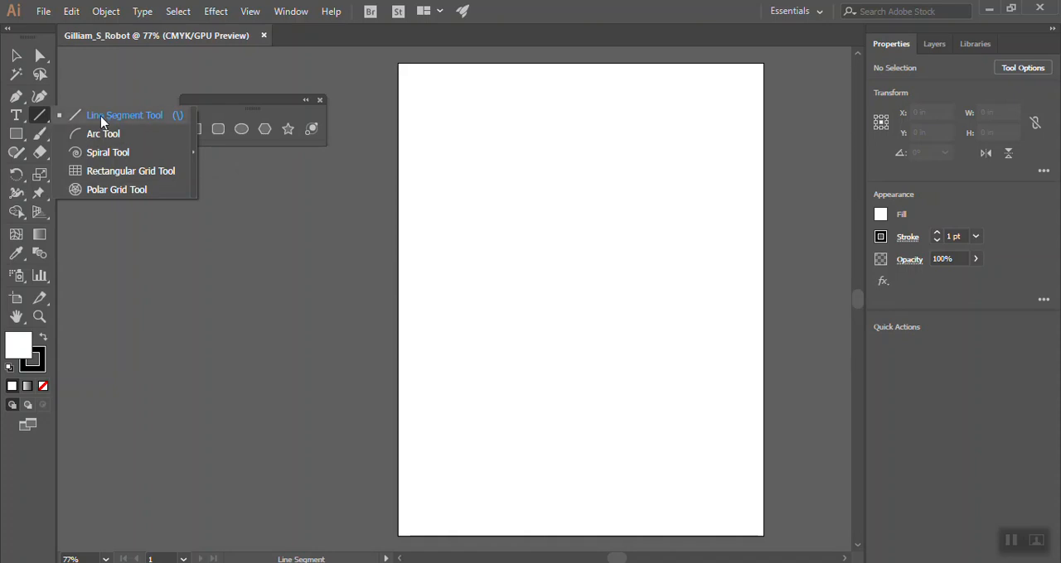
left_click(193, 126)
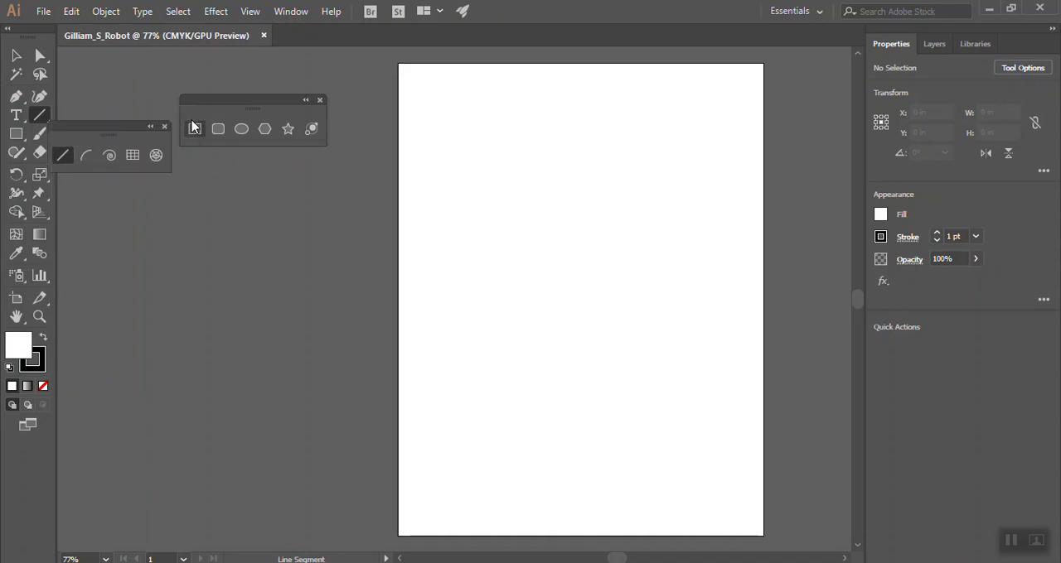
left_click_drag(109, 133, 261, 168)
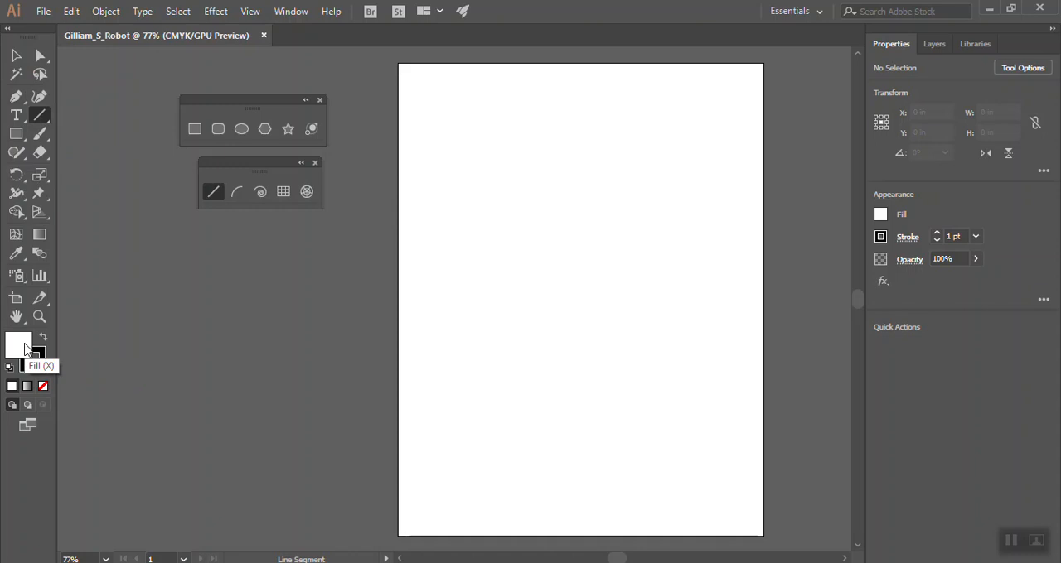
Draw a white rectangle about 6.06 by 5.74 in on the upper part of the artboard, then deselect it
left_click(196, 134)
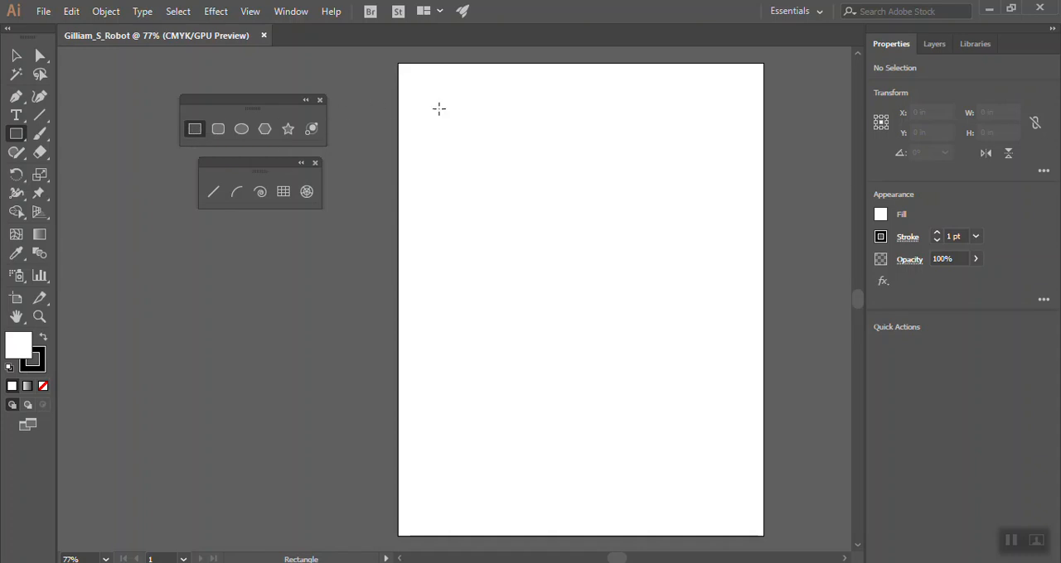
left_click_drag(436, 107, 696, 353)
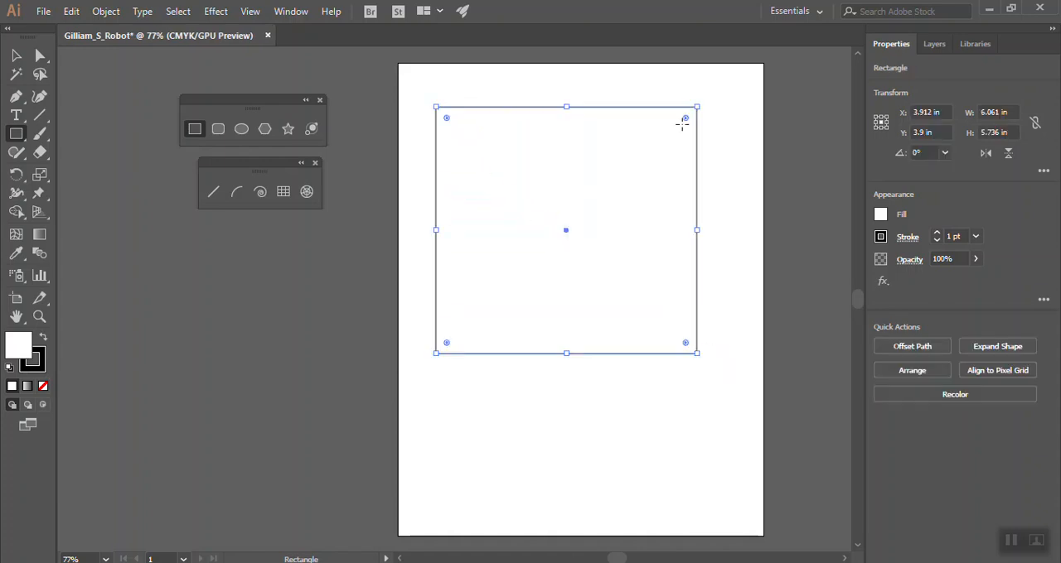
left_click(15, 55)
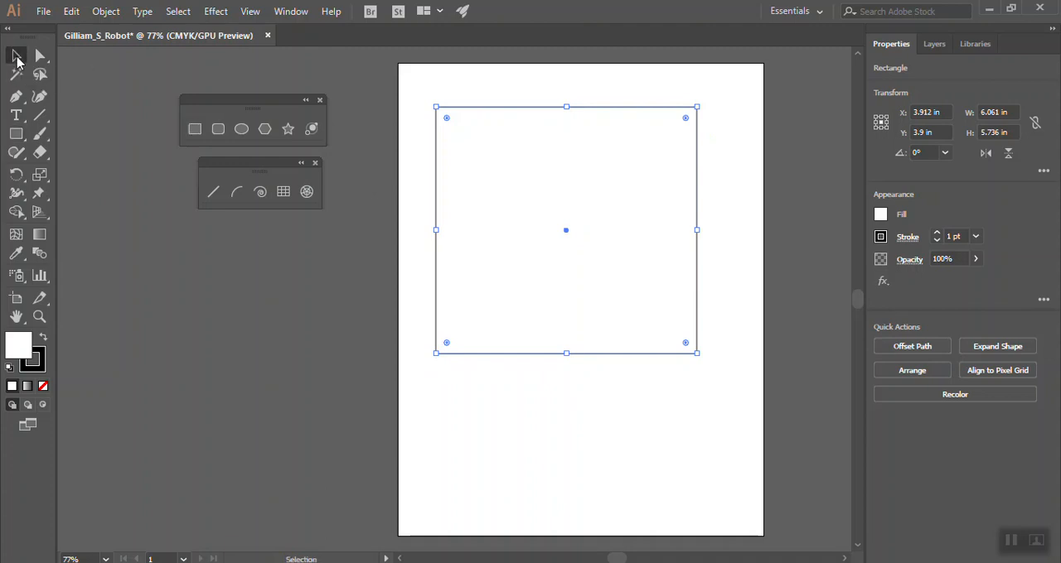
left_click(489, 96)
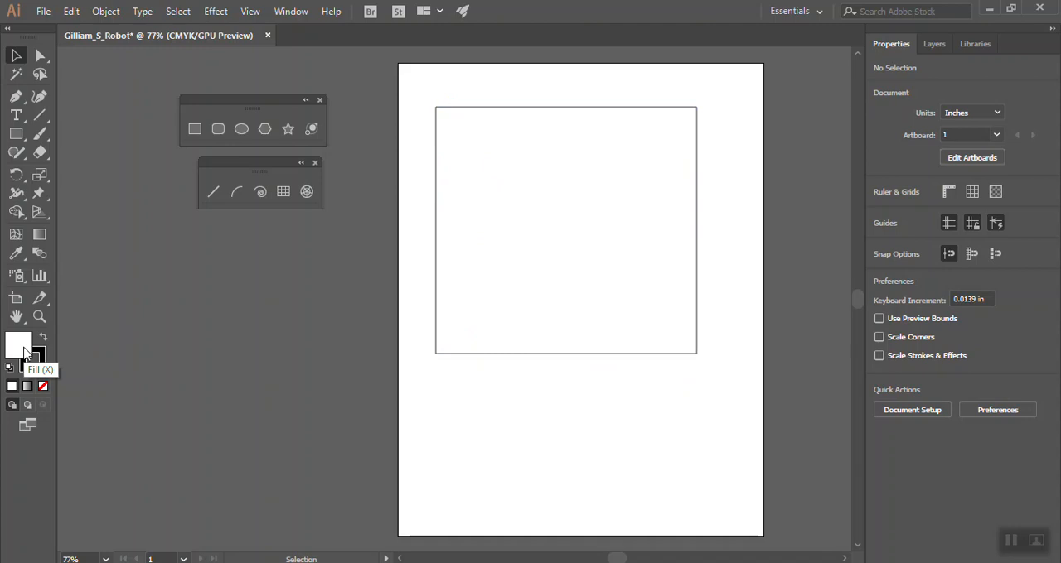
Set the default fill to magenta D812B3 in the Color Picker with nothing selected
double_click(24, 353)
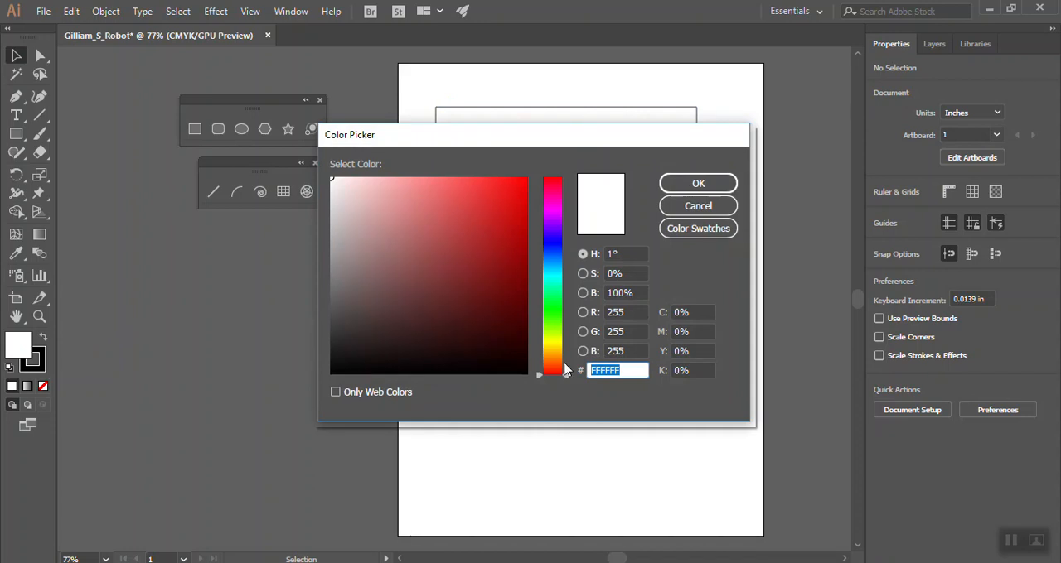
left_click_drag(568, 374, 568, 204)
left_click(491, 200)
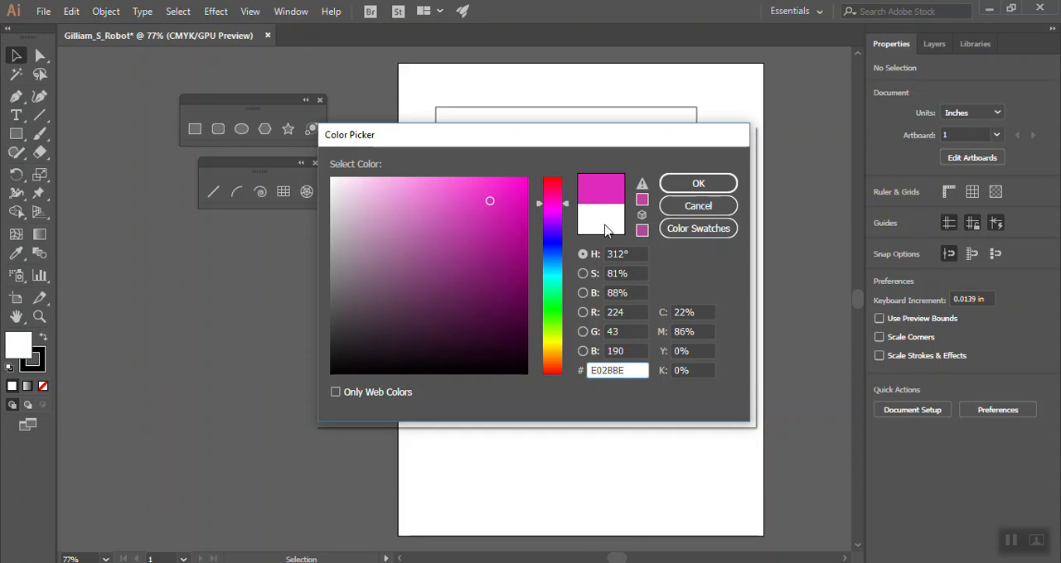
left_click_drag(409, 210, 348, 197)
left_click(454, 290)
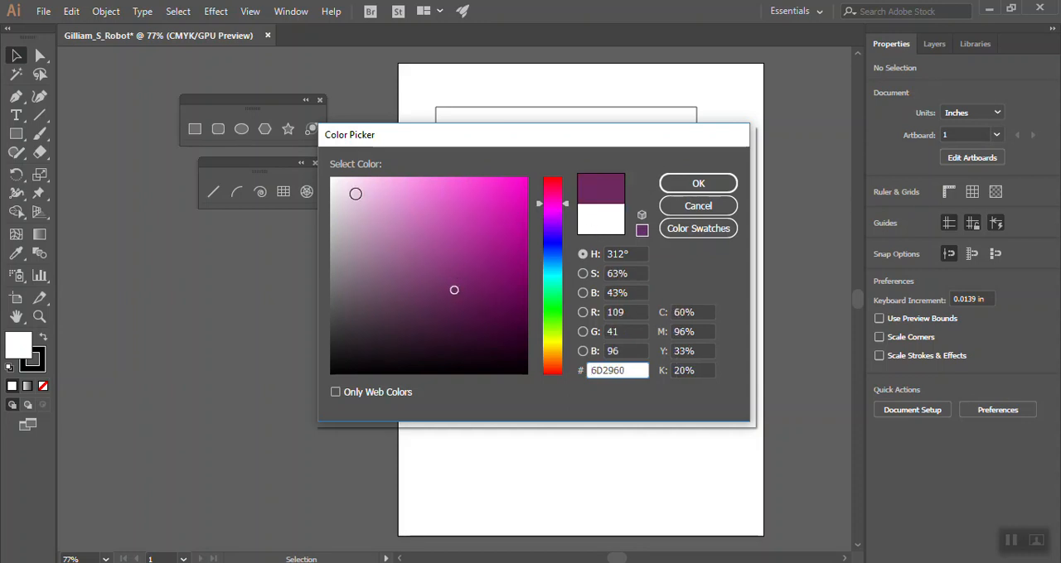
left_click(511, 206)
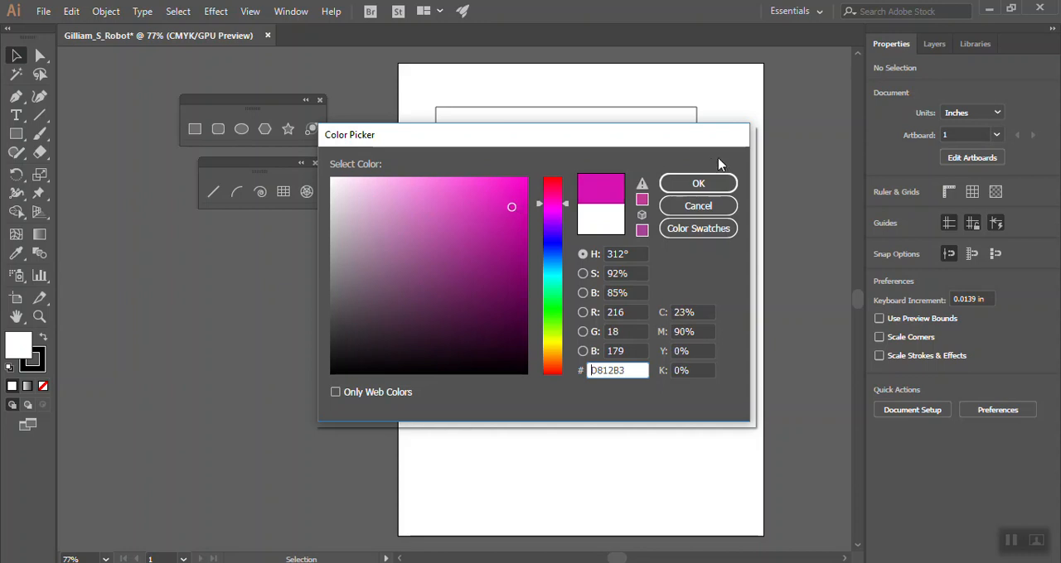
left_click(704, 186)
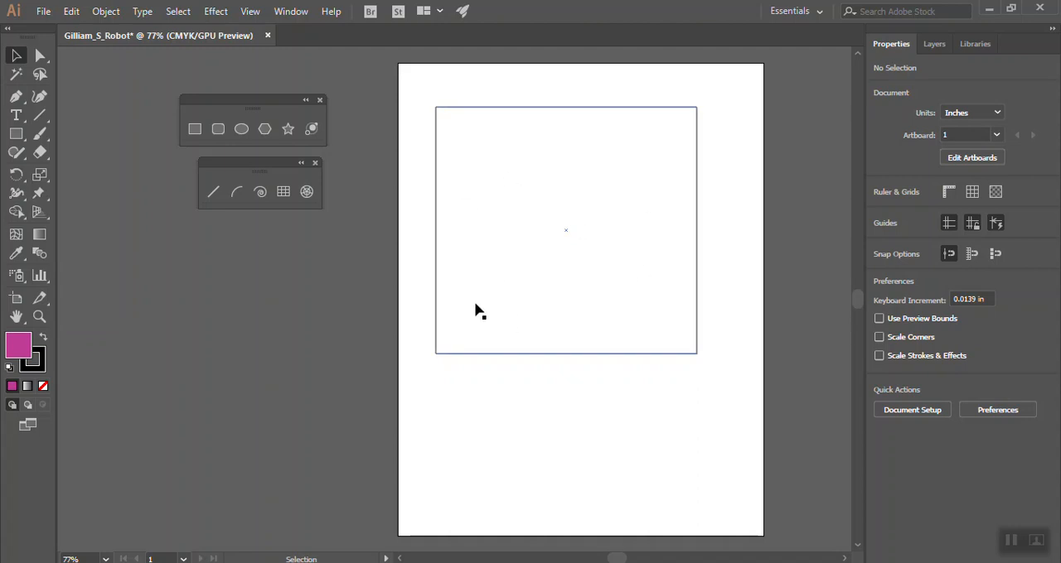
Draw a magenta-filled rectangle about 7.56 by 6.04 in overlapping the white one, then delete it
left_click(195, 130)
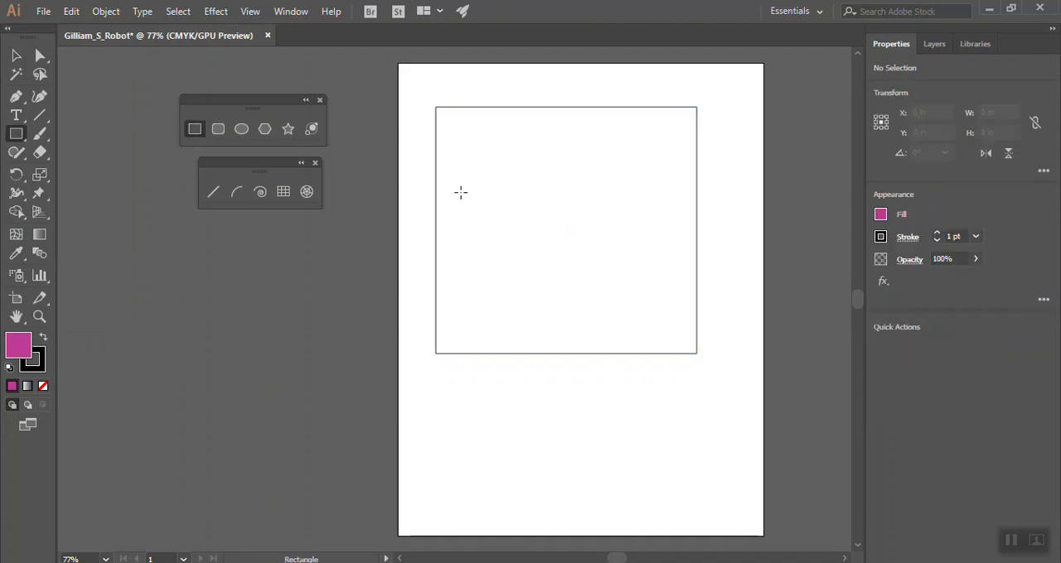
left_click_drag(411, 179, 736, 439)
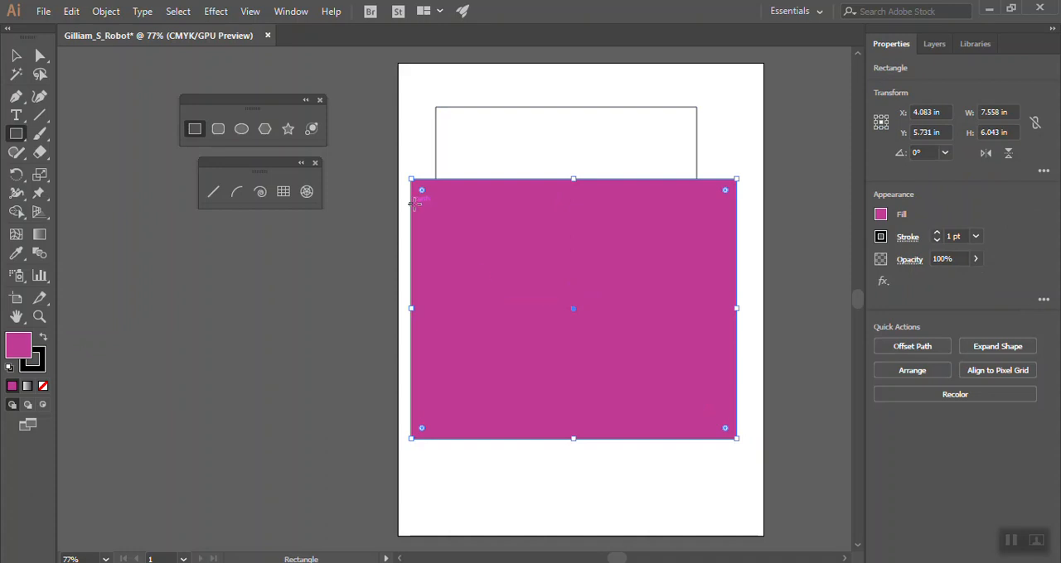
key("Delete")
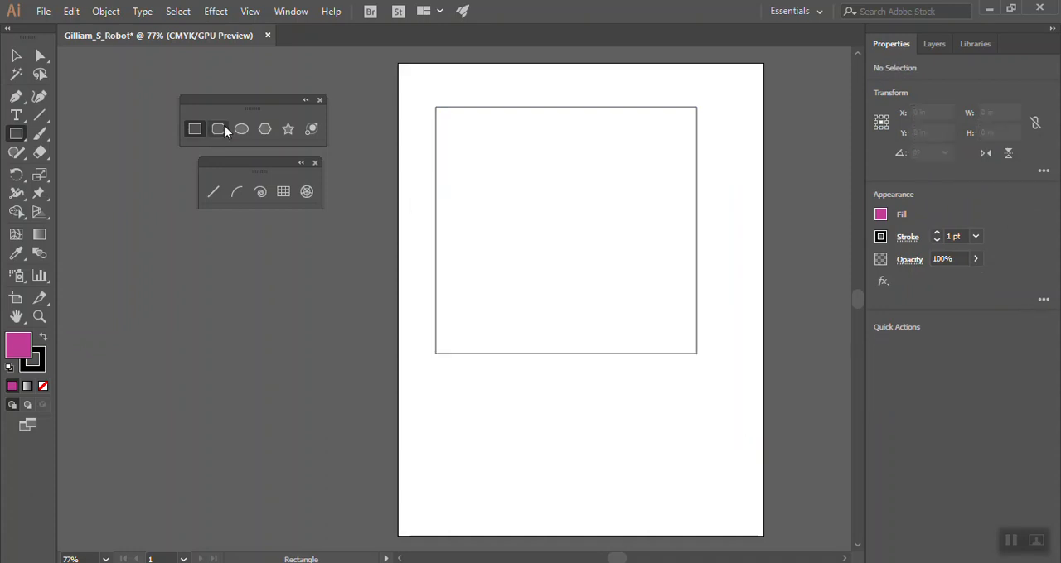
Select the white rectangle on the artboard and delete it
left_click(16, 56)
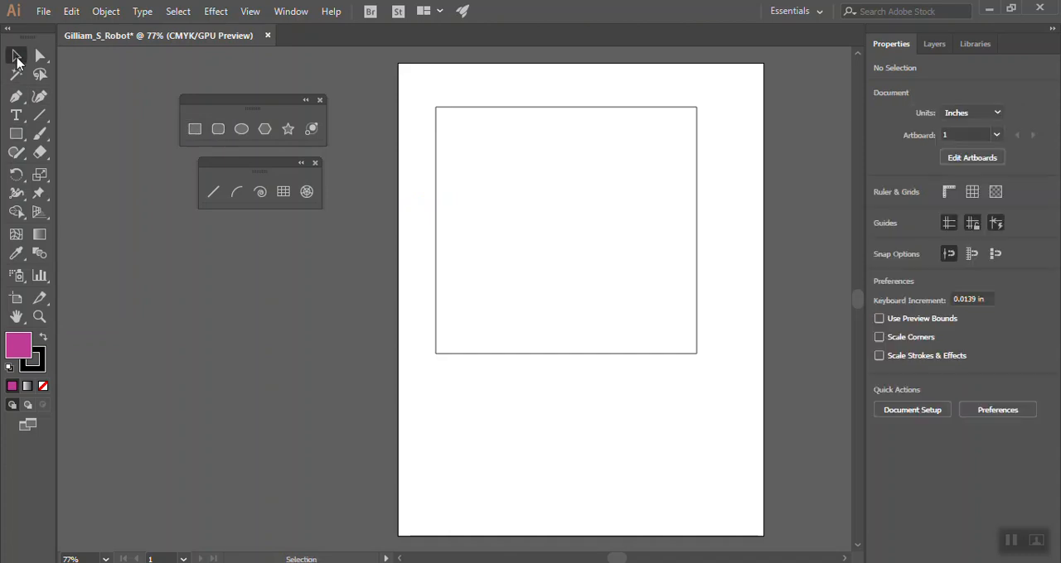
left_click(463, 109)
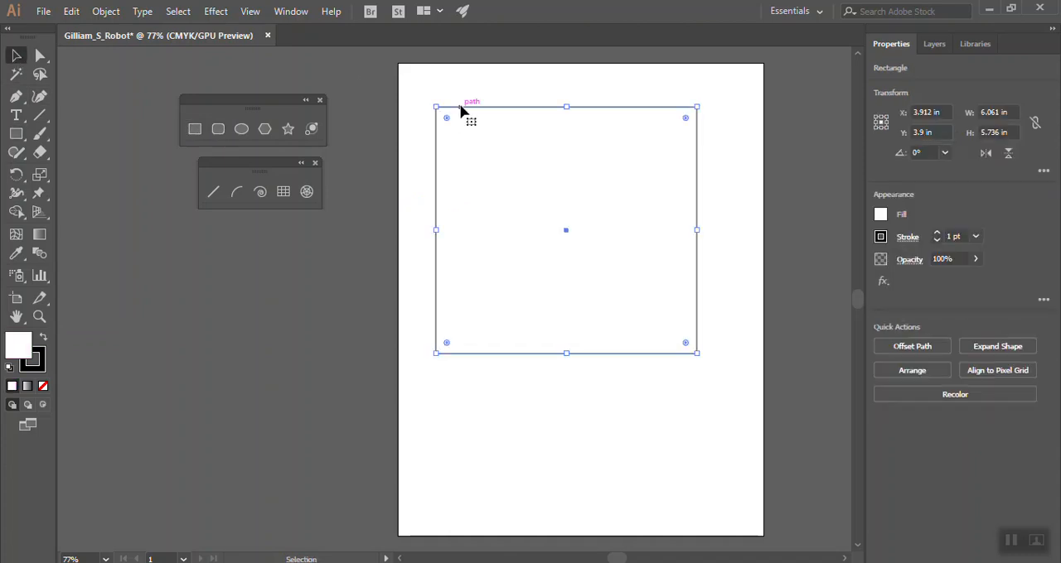
key("Delete")
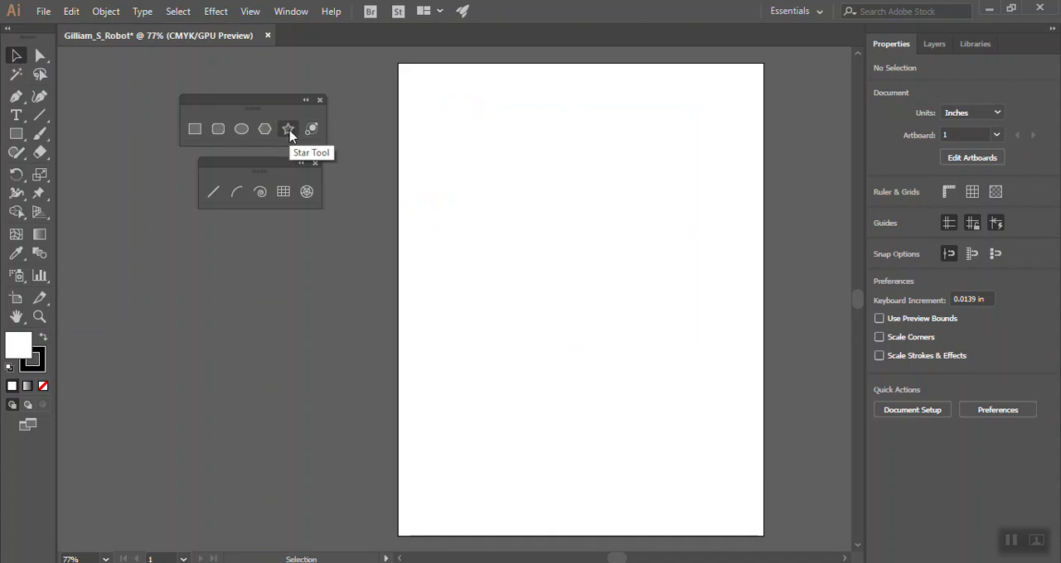
Set the default fill to red D30707 and draw two rectangles, about 3.39 by 3.82 in above and 3.50 by 3.08 in below
left_click(194, 131)
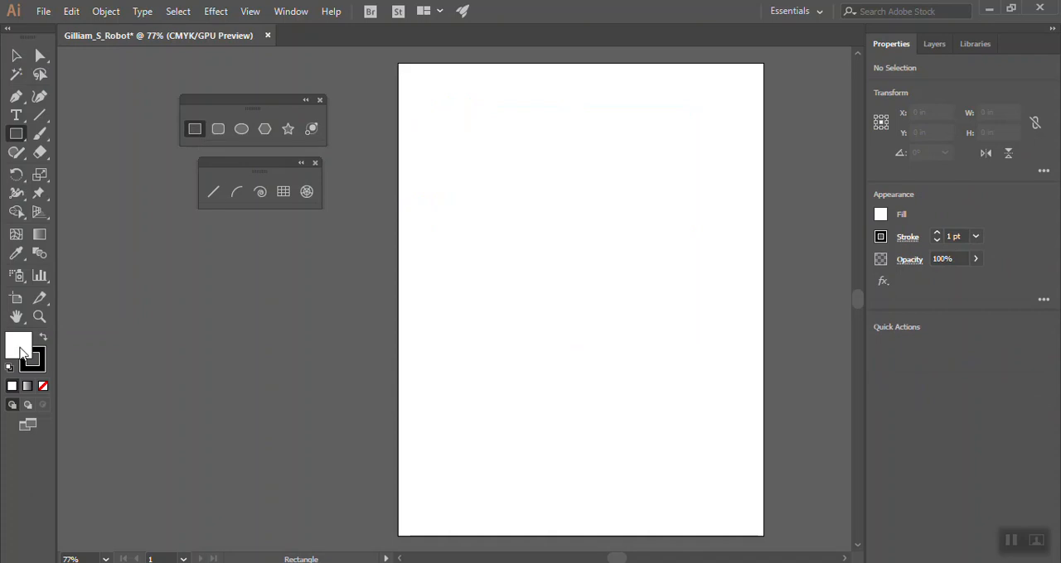
double_click(20, 351)
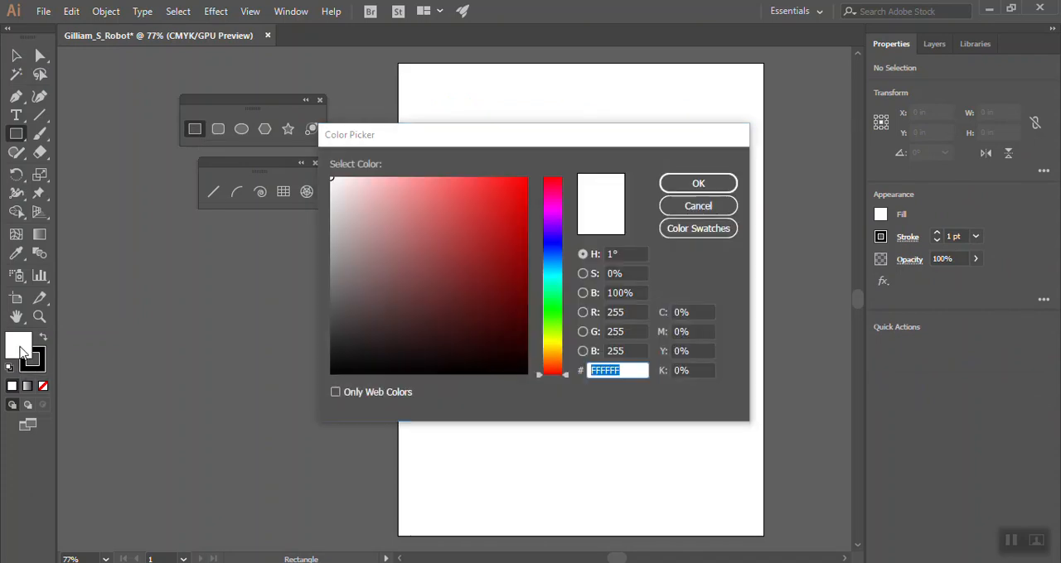
left_click(521, 212)
left_click(680, 189)
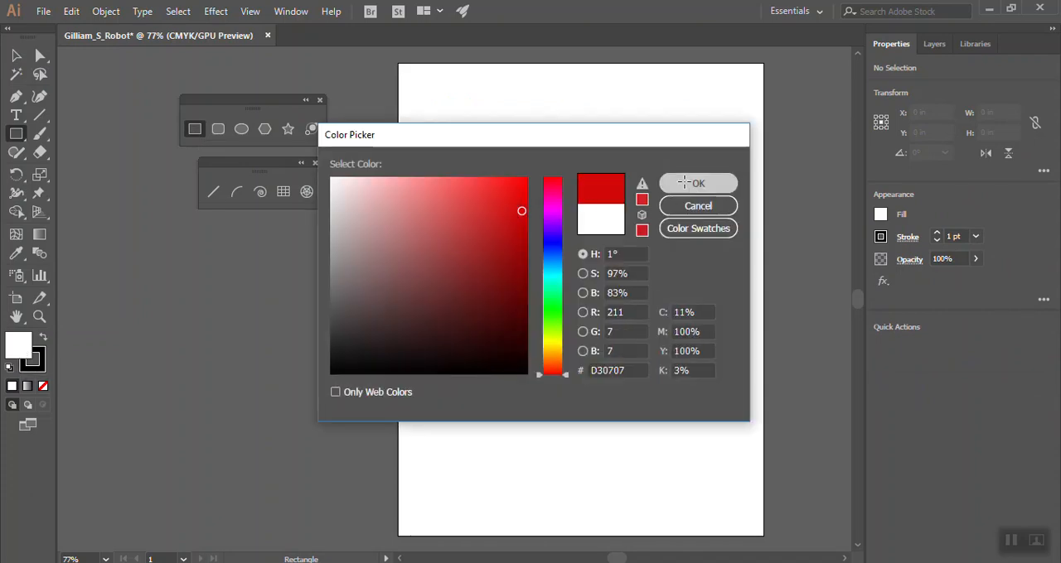
left_click_drag(488, 143, 637, 307)
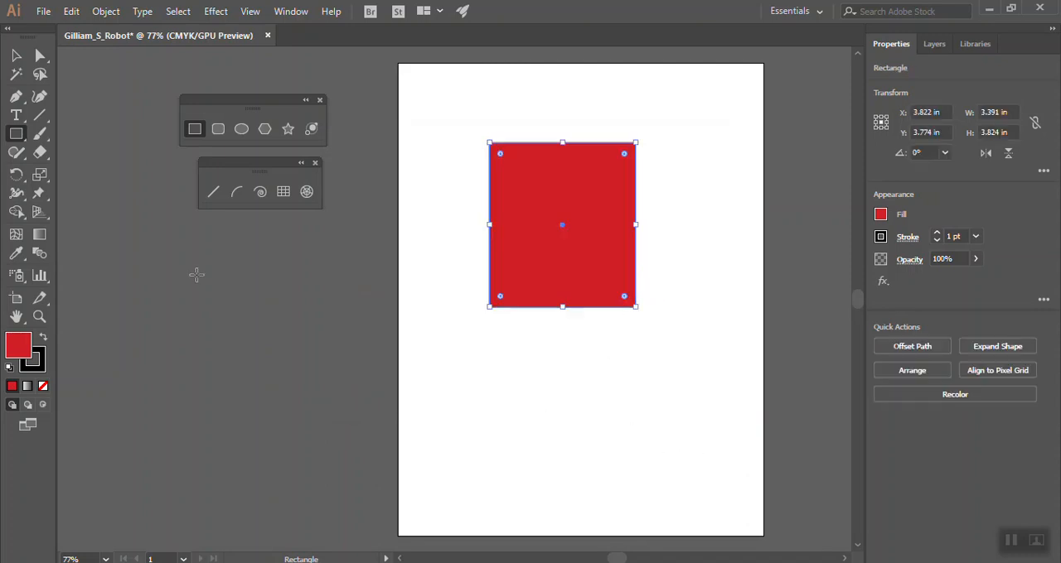
left_click_drag(459, 357, 610, 489)
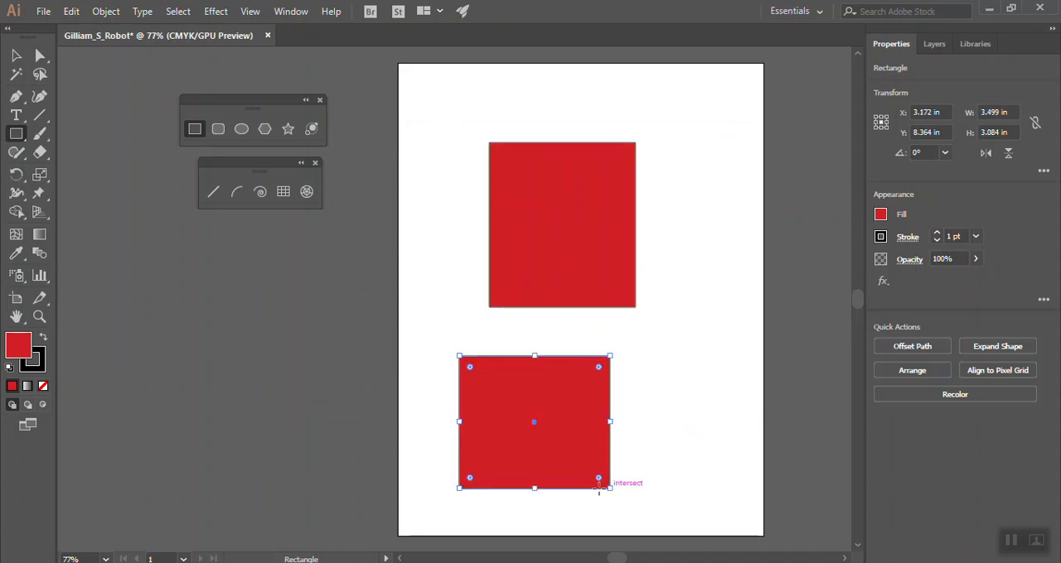
Move and resize the lower red rectangle to about 6.35 by 3.30 in, placing it just beneath the upper one
left_click(15, 55)
left_click_drag(559, 419, 655, 165)
left_click_drag(554, 225, 431, 307)
left_click_drag(569, 308, 572, 456)
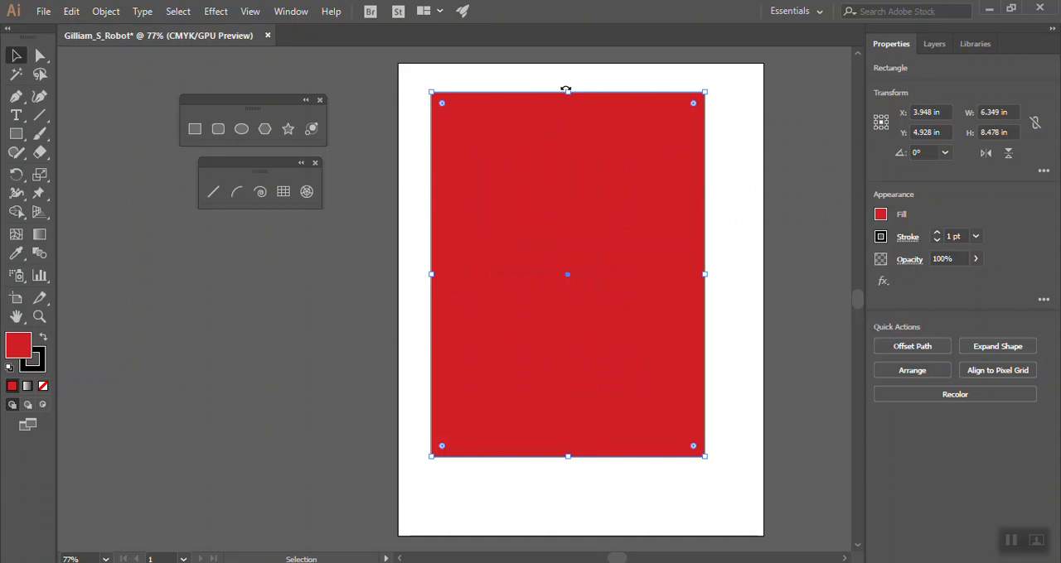
left_click_drag(568, 91, 568, 315)
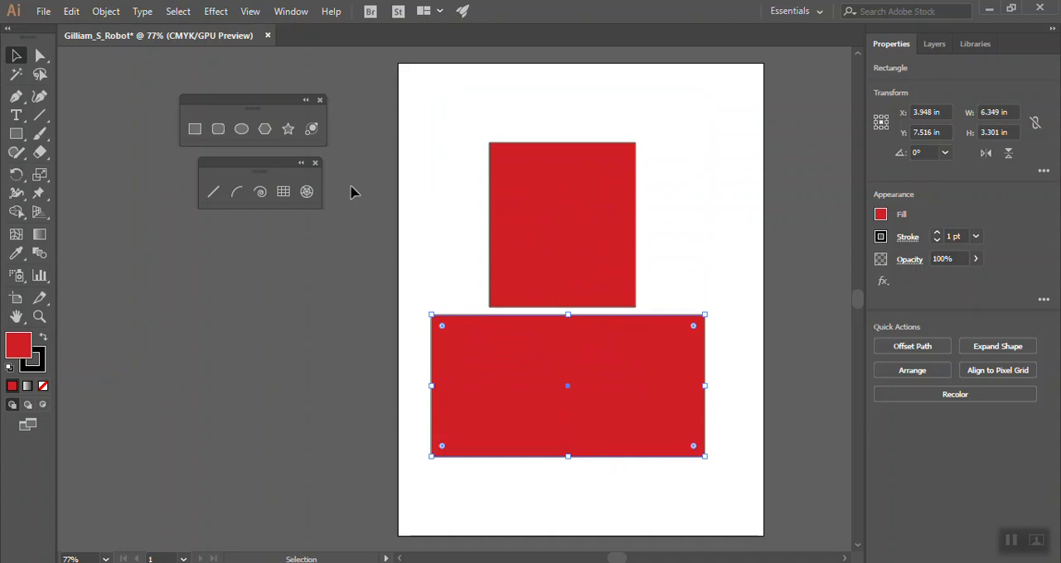
Draw an ellipse about 4.33 by 4.04 in centred over the top of the upper rectangle and fill it with F2E7E7
left_click(239, 133)
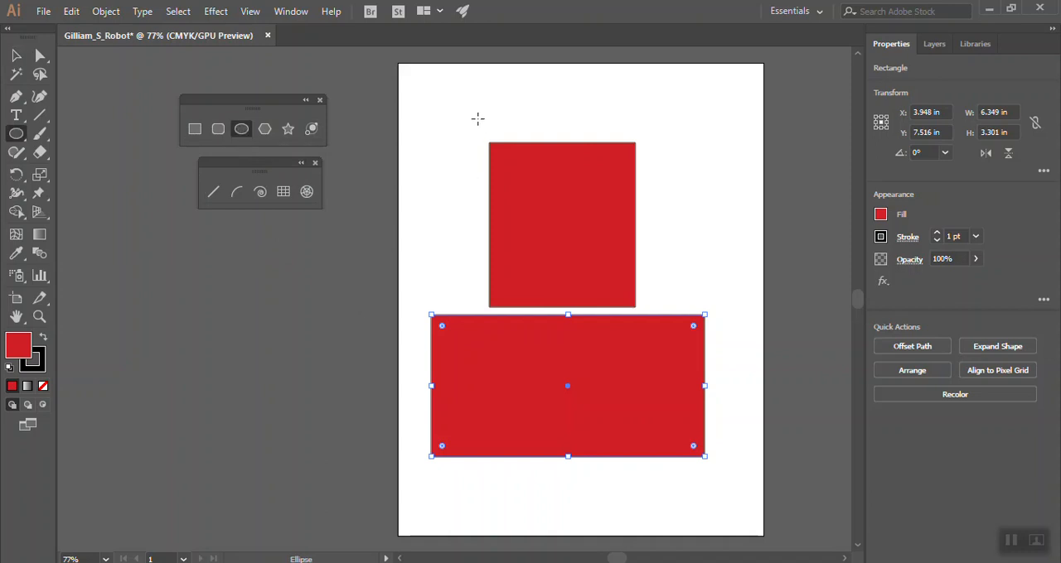
left_click_drag(469, 95, 656, 268)
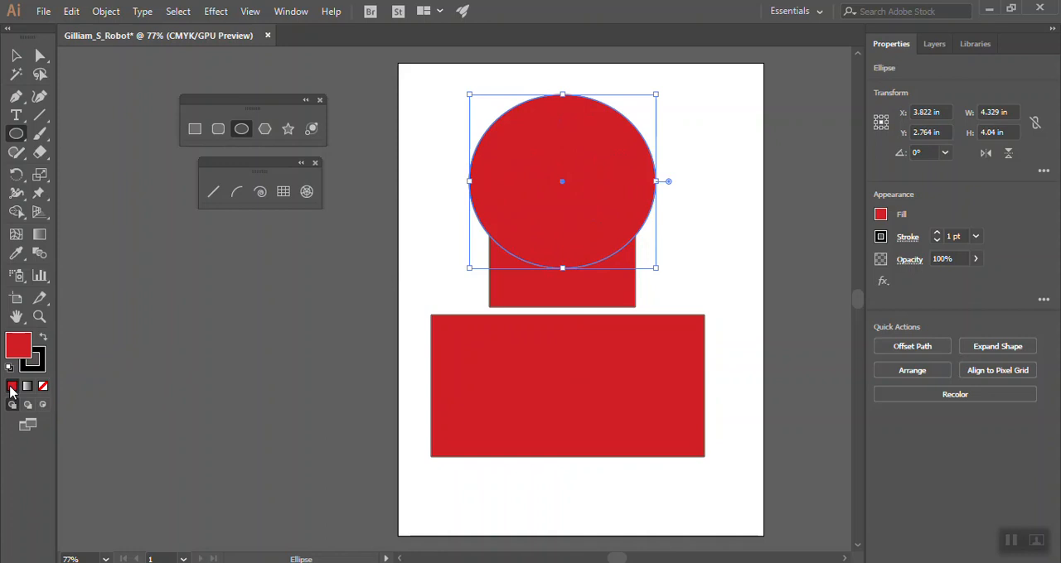
double_click(25, 352)
left_click(340, 186)
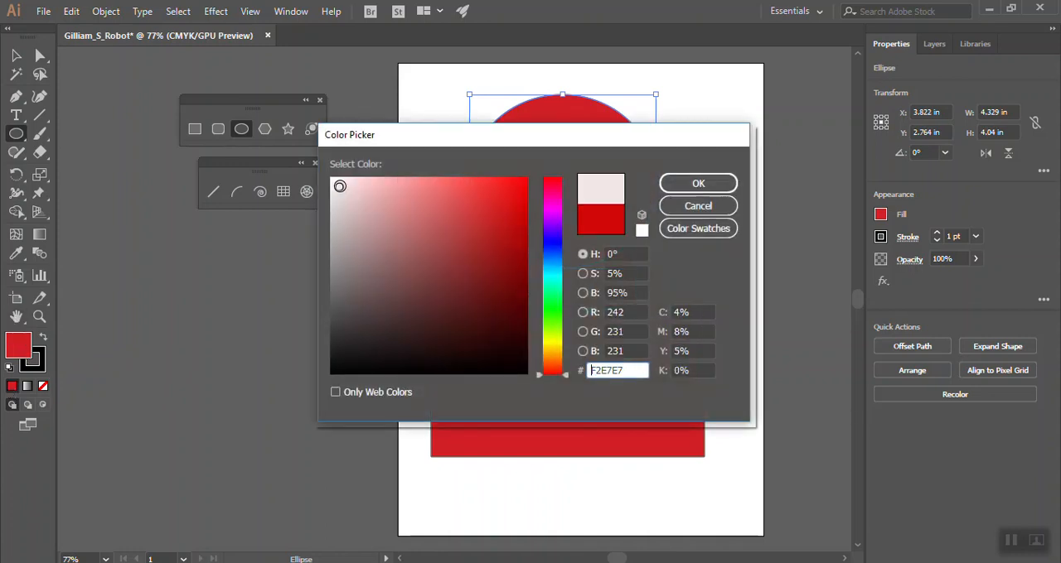
left_click(678, 185)
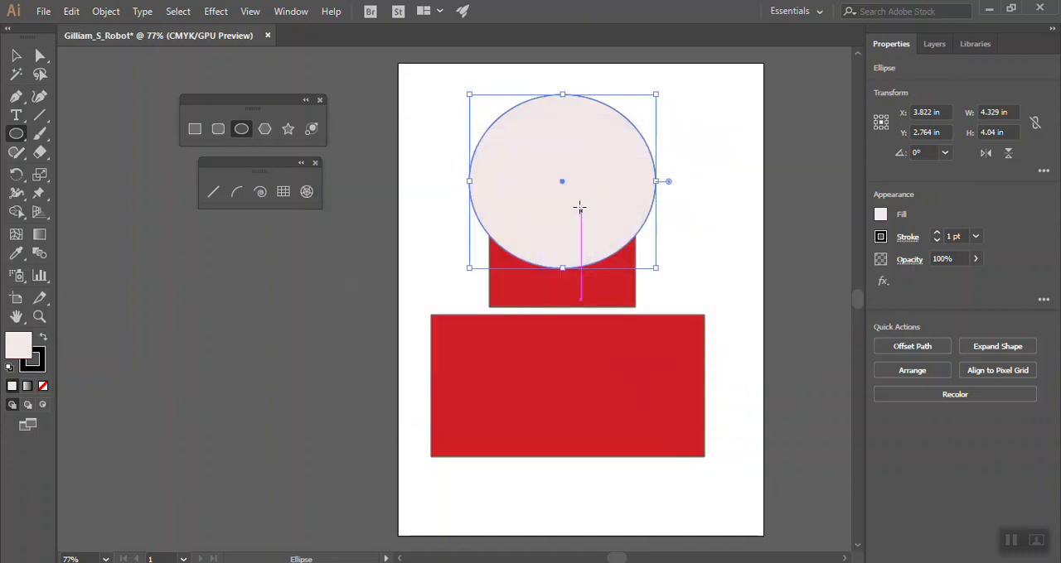
Send the pale ellipse to the back, behind the upper red rectangle
right_click(605, 174)
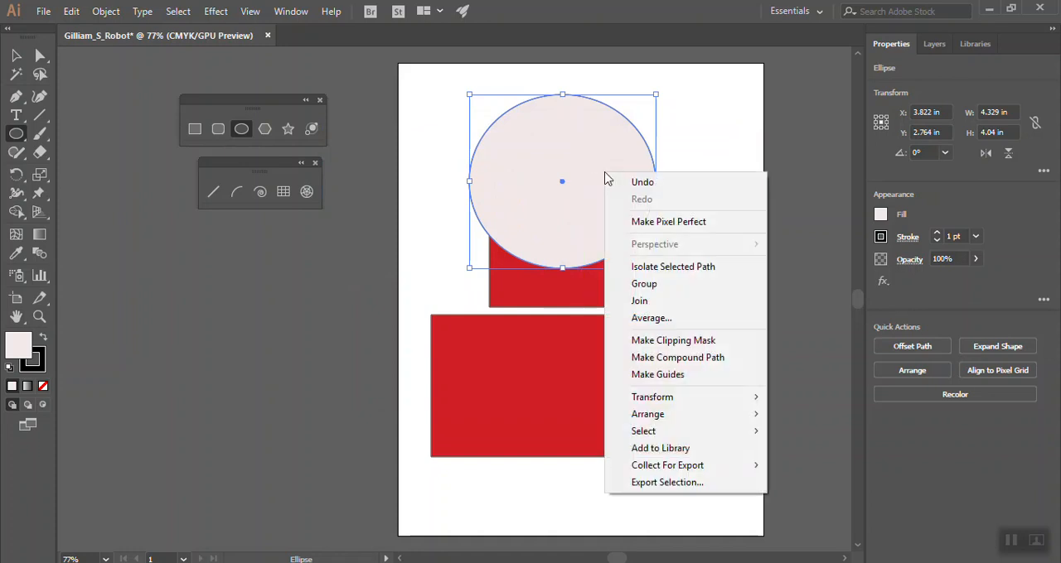
mouse_move(672, 418)
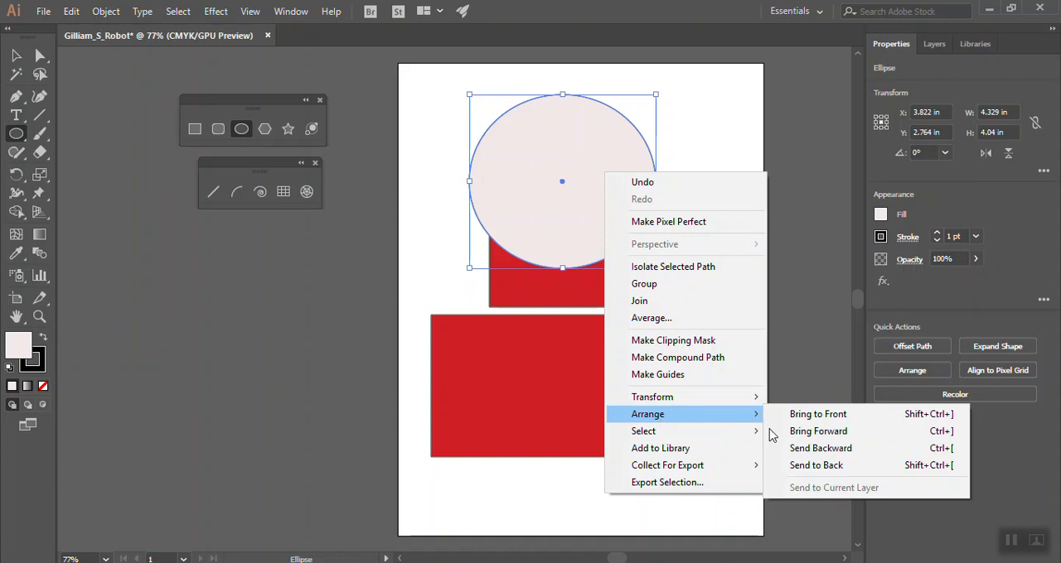
left_click(816, 466)
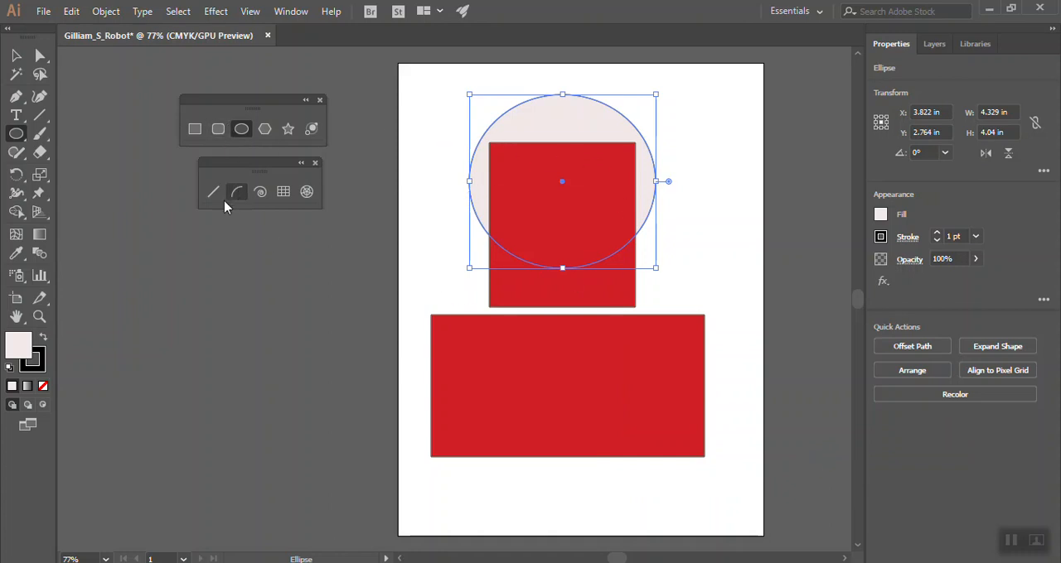
Draw a rounded rectangle about 1.52 by 2.74 in on the wide rectangle's left end and centre a 0.67 in circle in its upper half
left_click(218, 130)
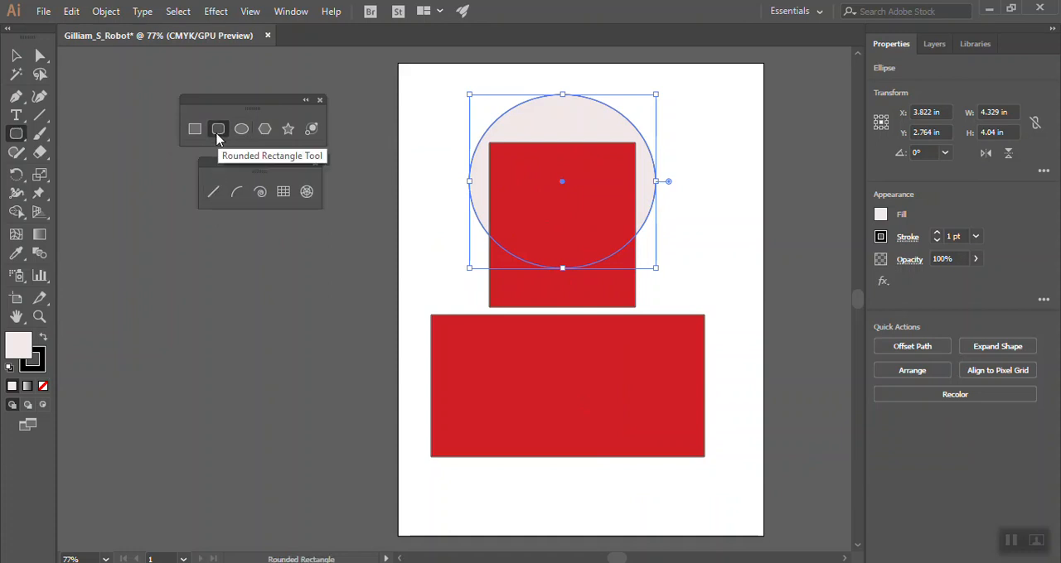
left_click_drag(450, 329, 516, 446)
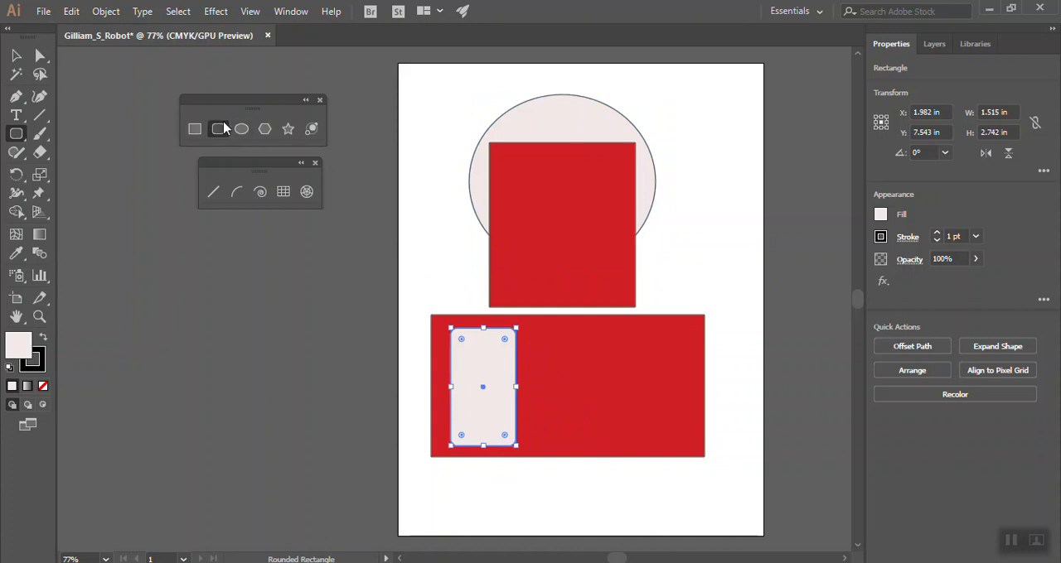
left_click(245, 135)
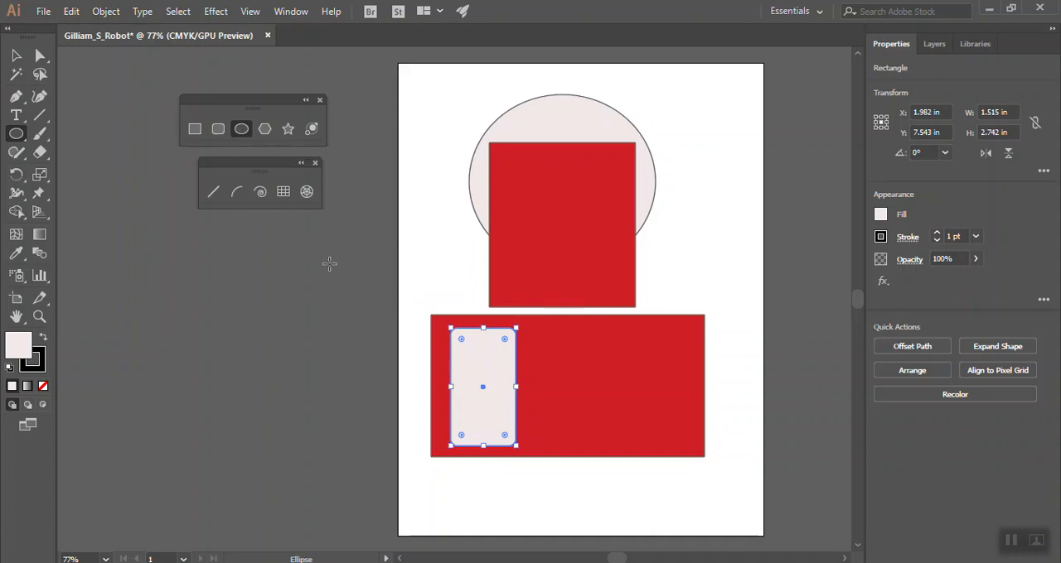
left_click_drag(473, 348, 501, 377)
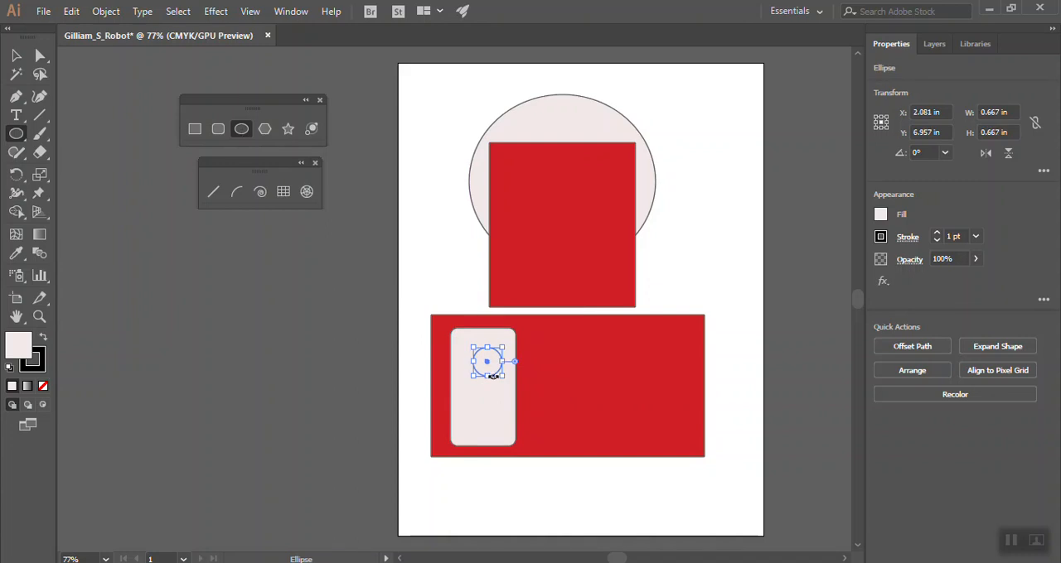
key("Left")
key("Left")
key("Left")
key("Left")
key("Left")
key("Left")
key("Left")
key("Left")
key("Right")
key("Right")
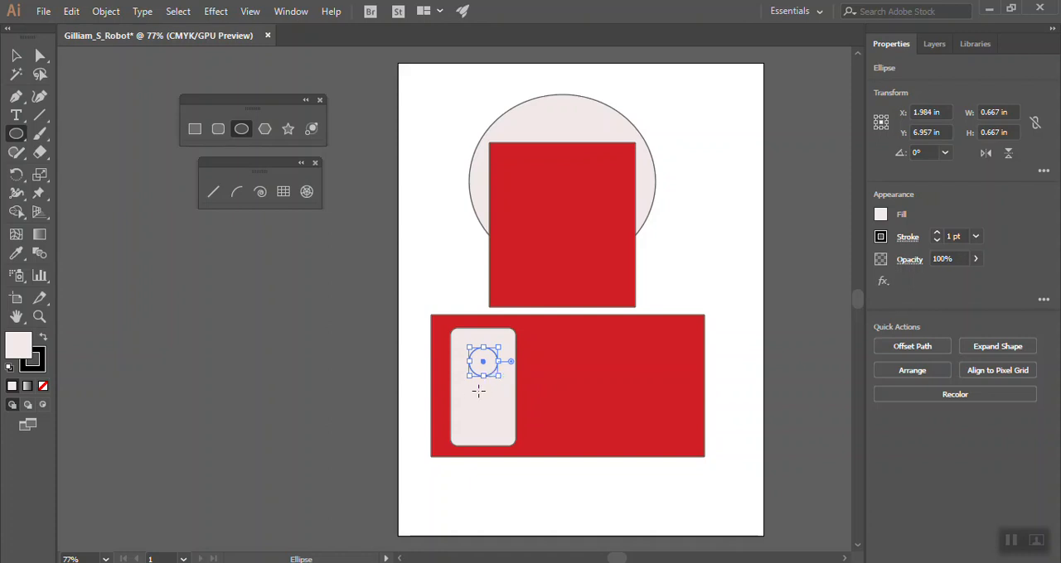
Duplicate the small circle straight down inside the rounded rectangle and deselect the copy
left_click(17, 56)
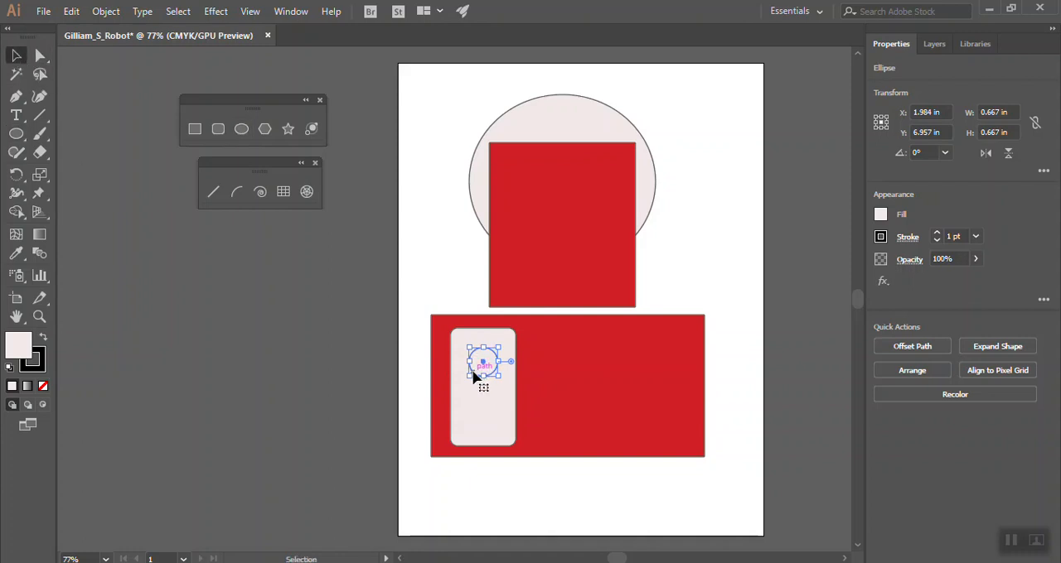
left_click_drag(475, 376, 475, 421)
left_click(455, 255)
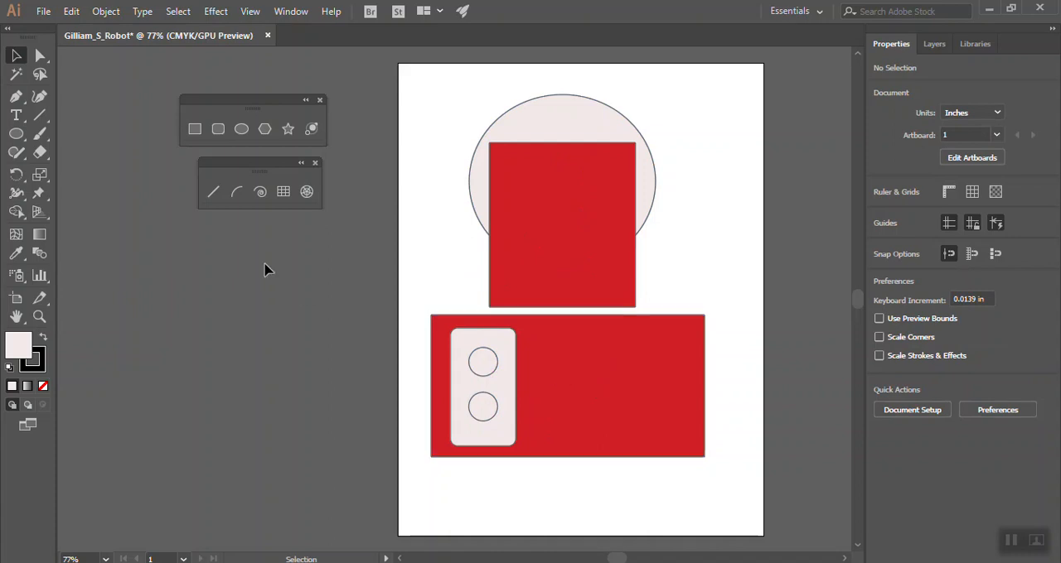
Draw a five-pointed star about 1.81 by 1.77 in on the upper red rectangle and nudge it right and down
left_click(288, 132)
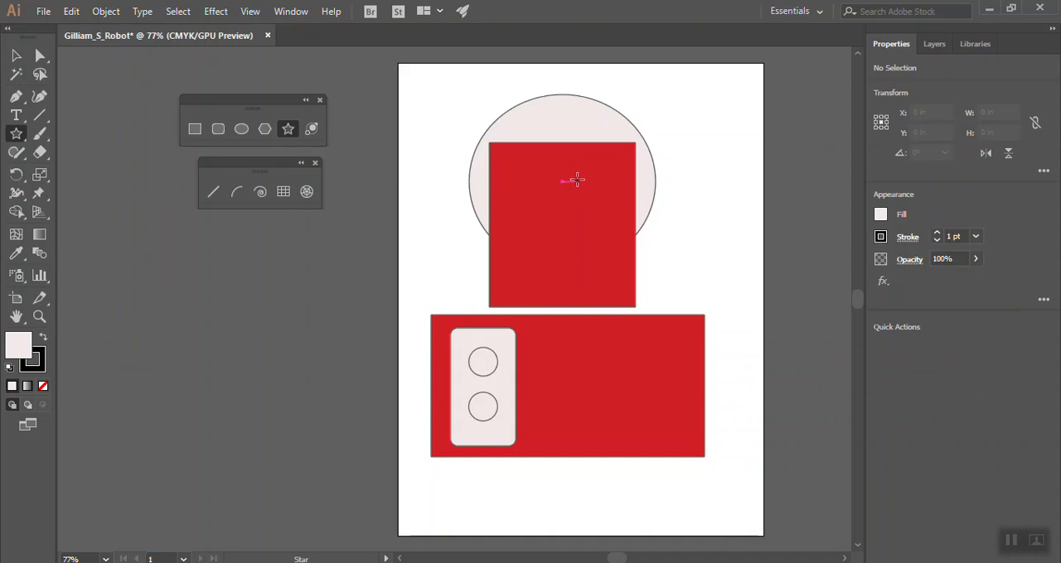
mouse_move(575, 179)
left_mouse_down()
mouse_move(608, 212)
mouse_move(597, 214)
left_mouse_up()
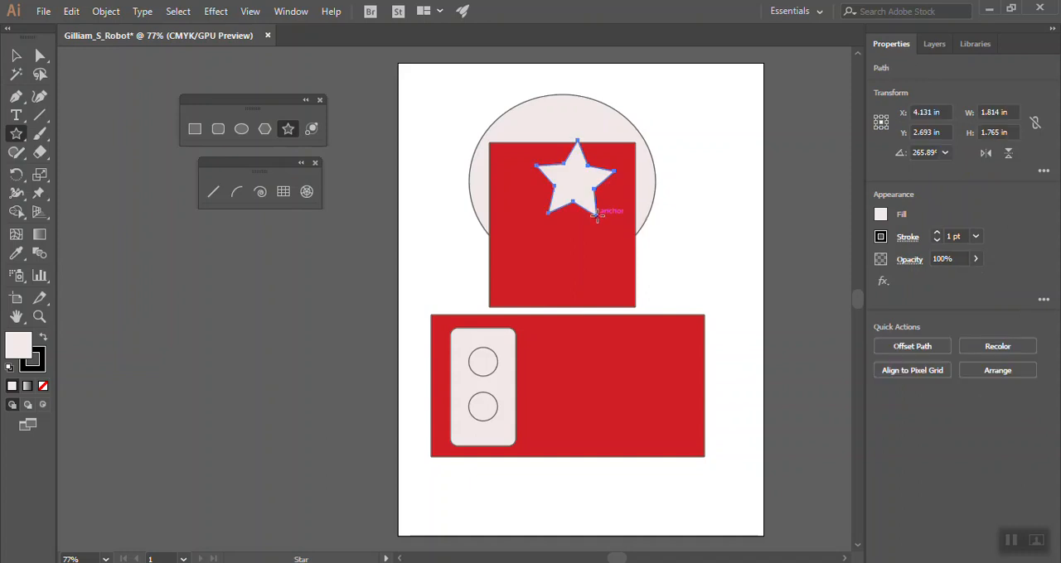
key("Right")
key("Right")
key("Right")
key("Right")
key("Right")
key("Right")
key("Right")
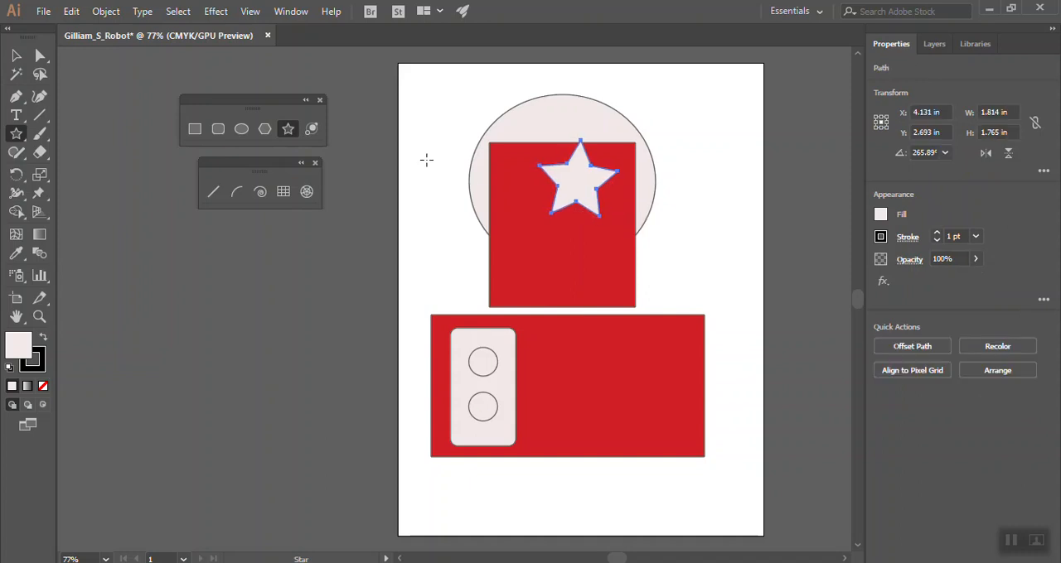
key("Down")
key("Down")
key("Down")
key("Down")
key("Down")
key("Down")
key("Down")
key("Down")
key("Down")
key("Down")
key("Down")
key("Down")
key("Down")
key("Down")
key("Down")
key("Down")
key("Down")
key("Down")
key("Down")
key("Down")
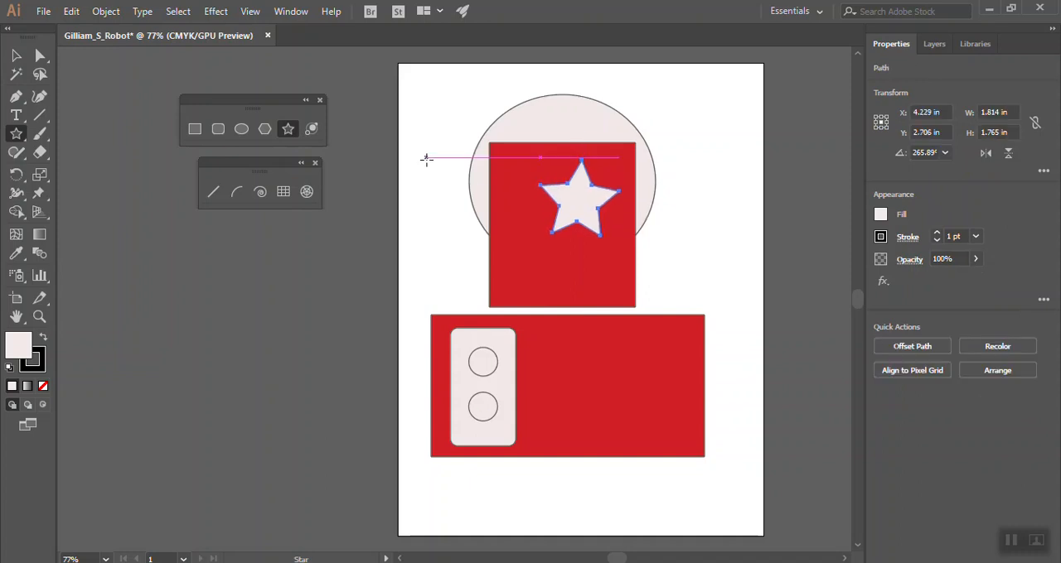
key("Right")
key("Right")
key("Right")
key("Right")
key("Right")
key("Right")
key("Right")
key("Right")
key("Right")
key("Right")
key("Right")
key("Right")
key("Right")
key("Right")
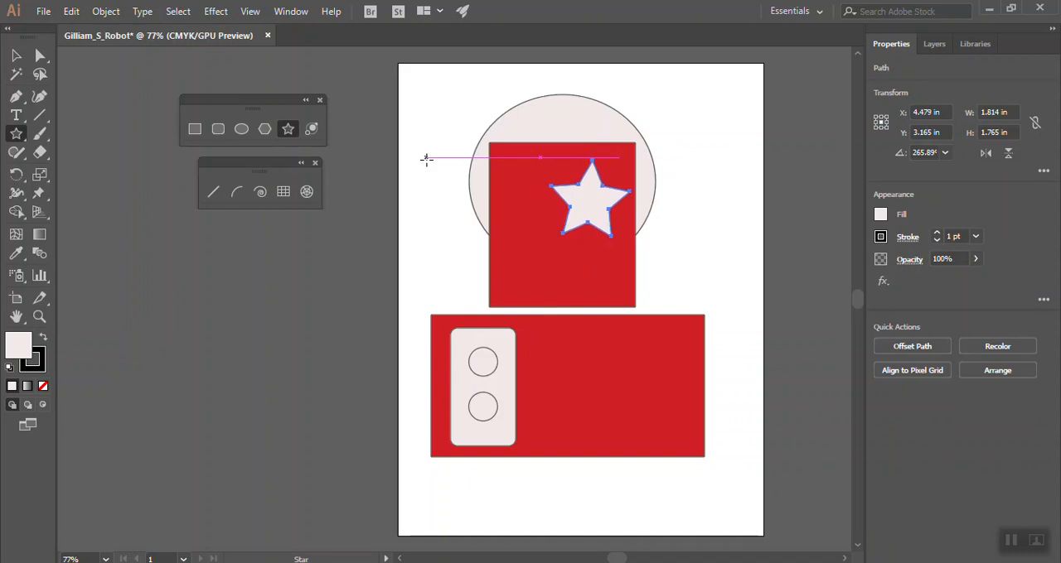
Rotate and shrink the star, place it near the upper rectangle's upper right corner, and deselect it
left_click(17, 57)
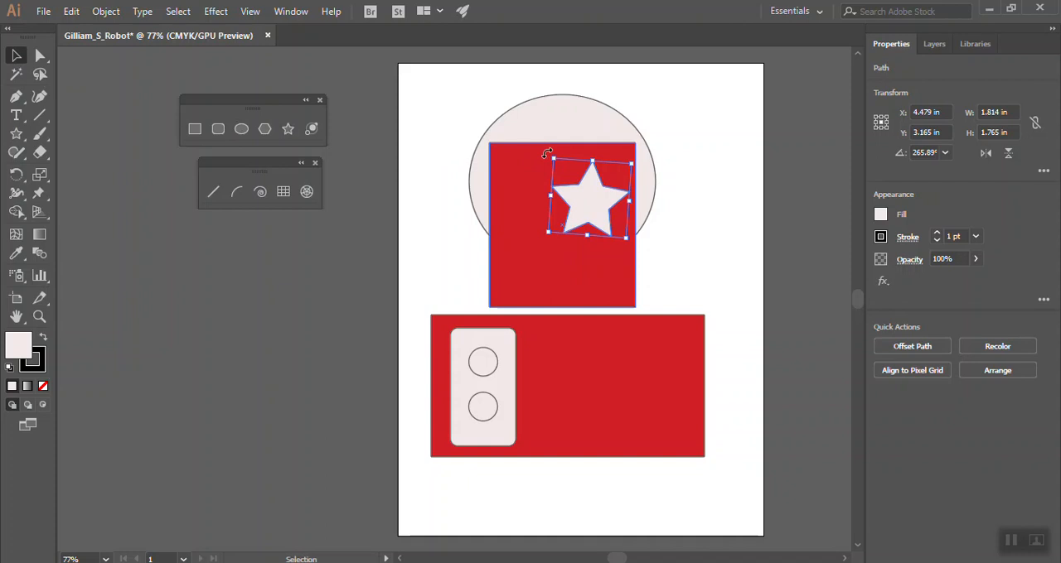
left_click_drag(547, 154, 595, 197)
left_click(416, 97)
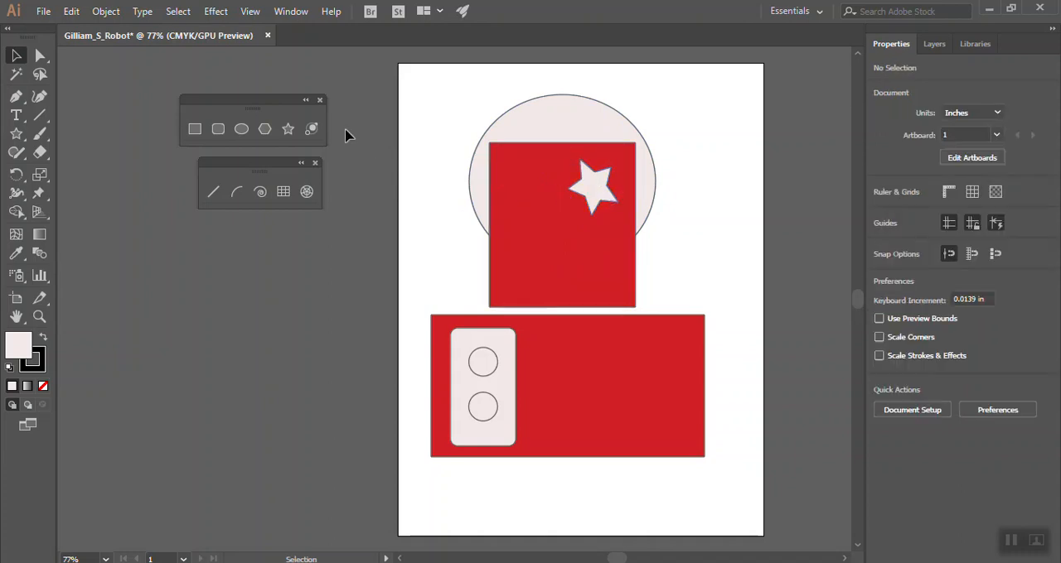
Try a three-pointed star about 0.78 by 0.82 in near the upper rectangle's upper left corner and undo it
left_click(289, 131)
left_click_drag(512, 173, 517, 192)
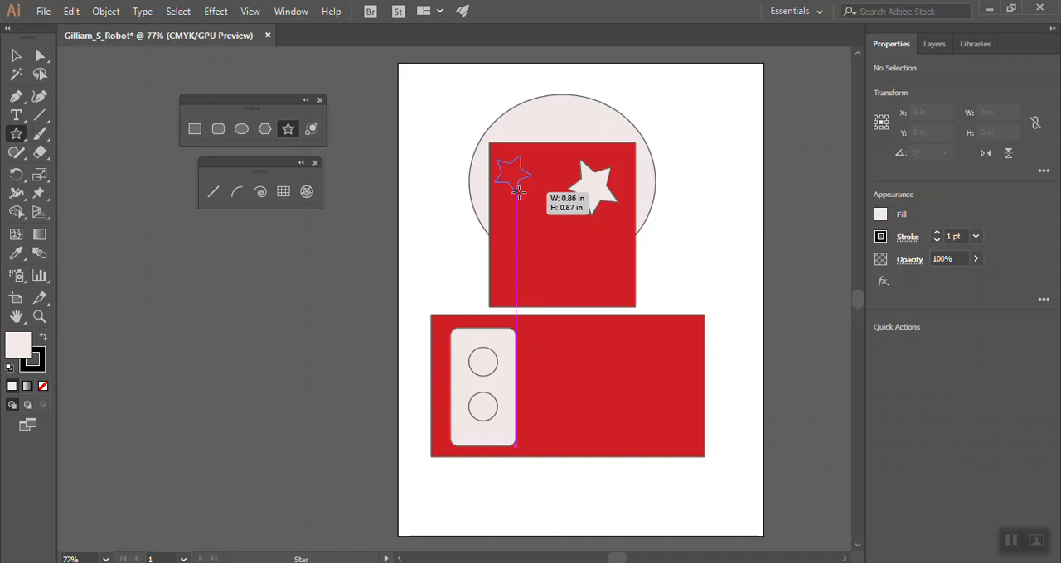
left_click_drag(517, 192, 519, 192)
key("Down")
key("Down")
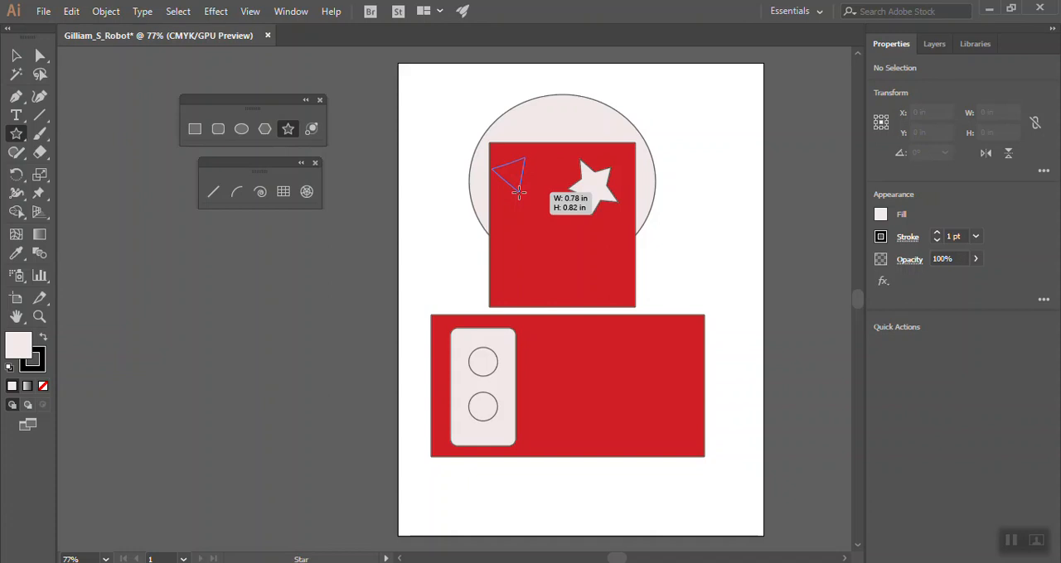
left_click_drag(519, 193, 519, 192)
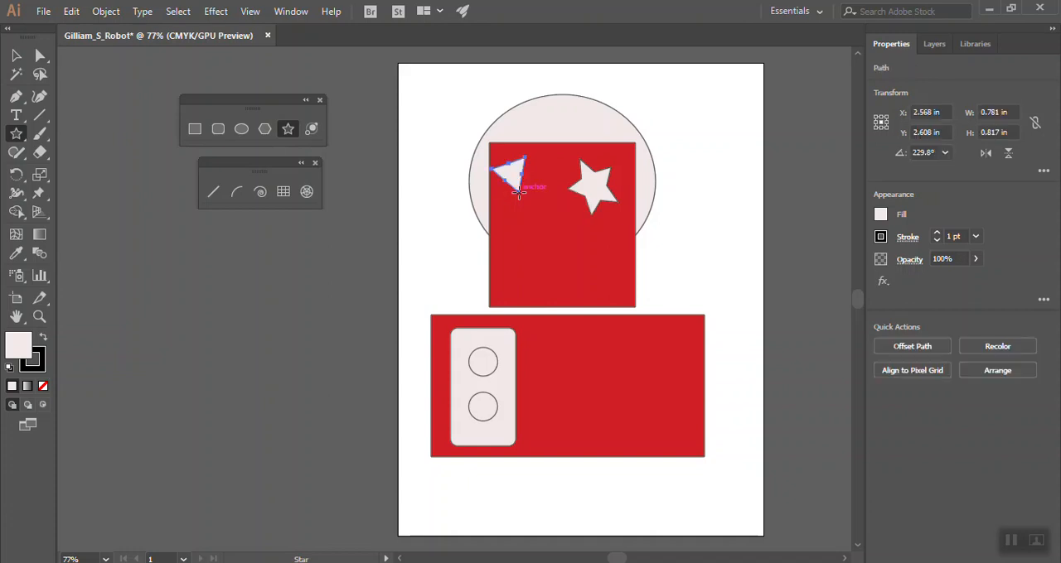
key("ctrl+z")
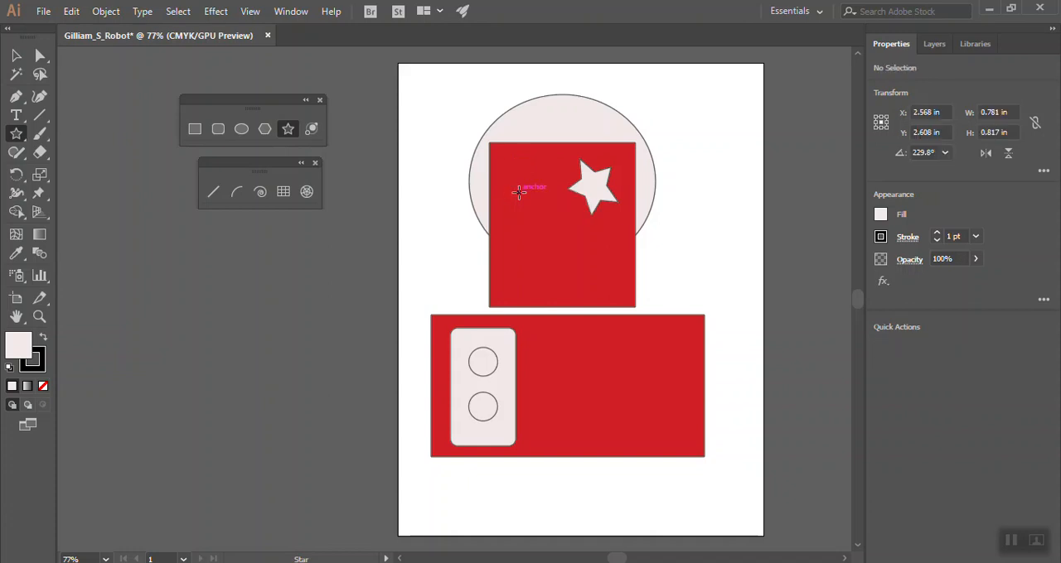
Draw a twelve-pointed star about 2.33 by 2.33 in over the upper red rectangle's upper left corner
left_click_drag(509, 167, 547, 199)
key("Up")
key("Up")
key("Up")
key("Up")
key("Up")
key("Up")
key("Up")
key("Up")
key("Up")
key("Up")
key("Up")
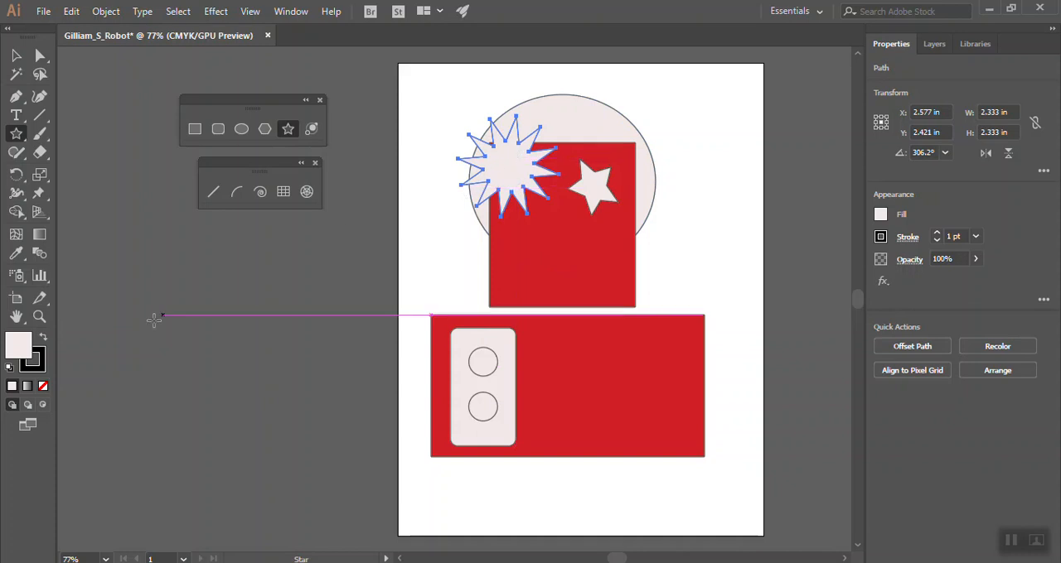
Fill the twelve-pointed star with a bright yellow-green
double_click(16, 354)
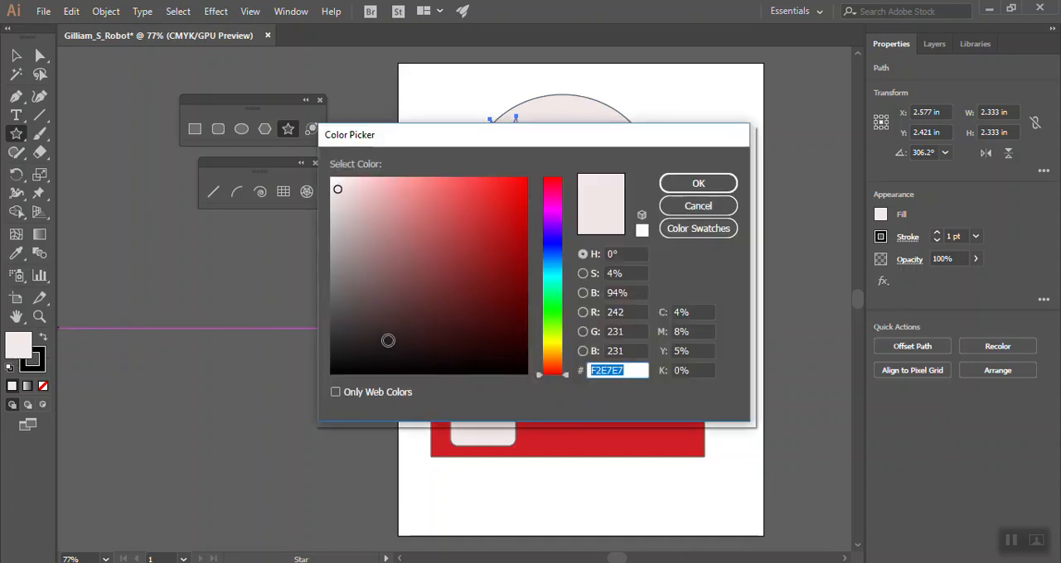
left_click(556, 337)
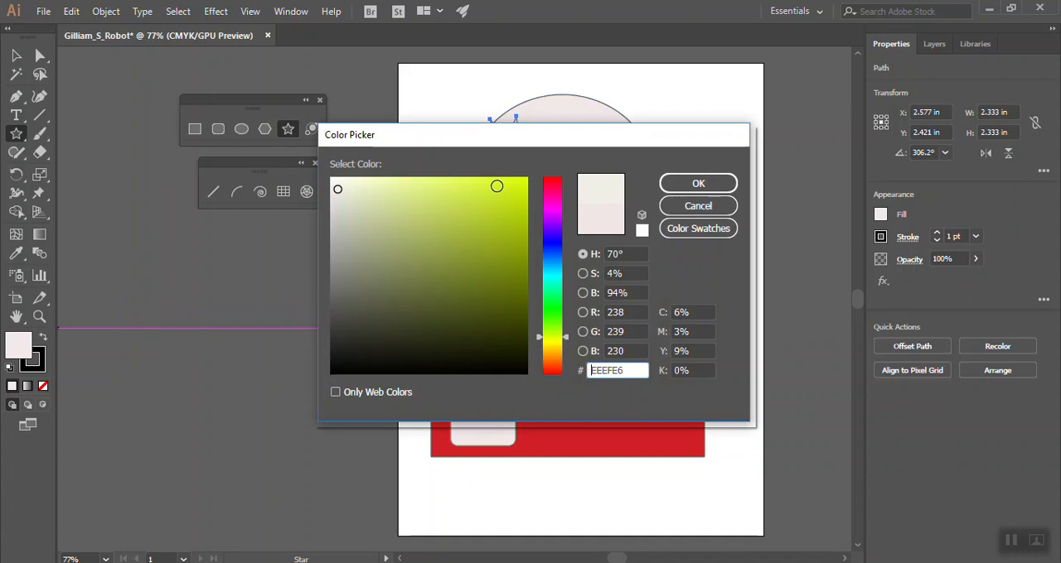
left_click(496, 191)
left_click(699, 183)
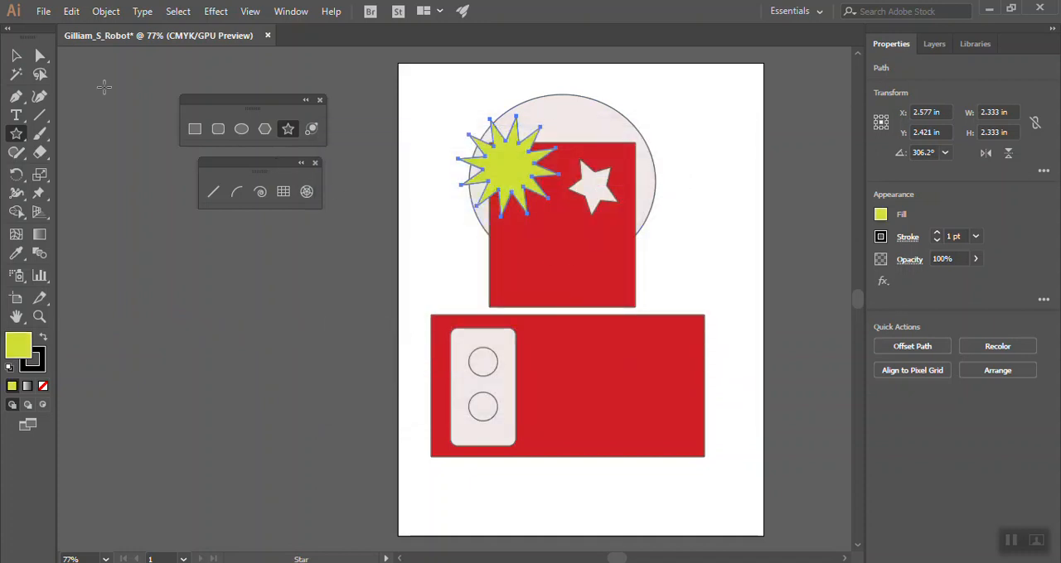
Nudge the yellow-green star down, then shift it right so it sits mostly on the upper red rectangle
key("Down")
key("Down")
key("Down")
key("Down")
key("Down")
key("Down")
key("Down")
key("Down")
key("Down")
key("Down")
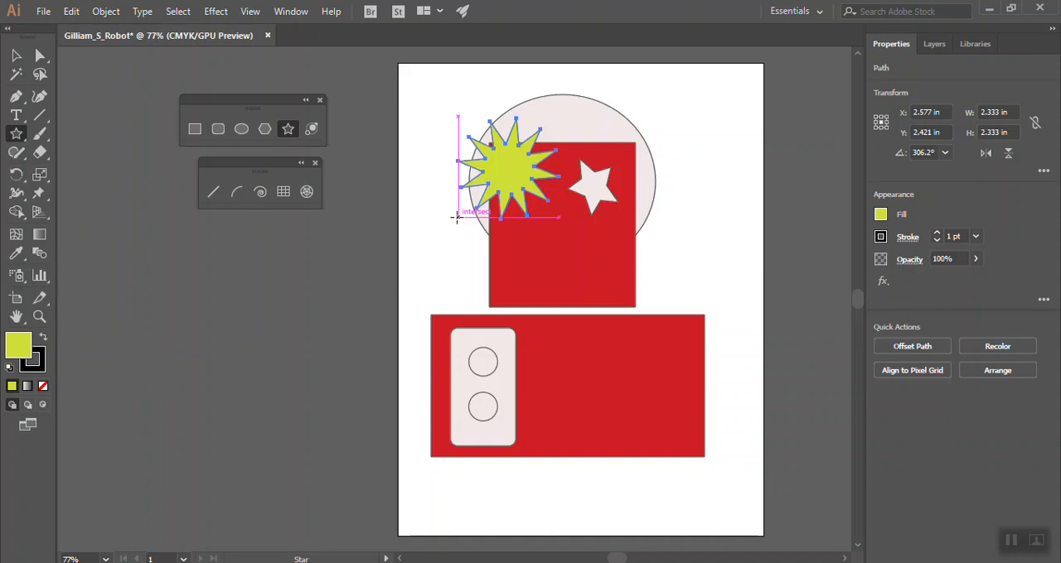
key("Down")
key("Down")
key("Down")
key("Down")
key("Down")
key("Down")
key("Down")
key("Down")
key("Down")
key("Down")
key("Down")
key("Down")
key("Down")
key("Down")
key("Down")
key("Down")
key("Down")
key("Down")
key("Down")
key("Down")
left_click(17, 55)
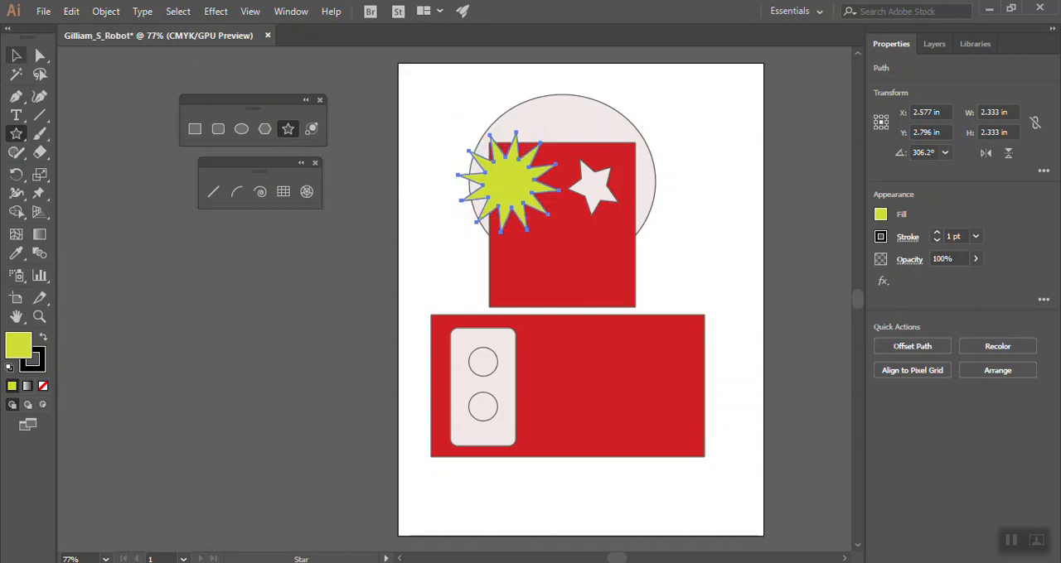
left_click_drag(499, 192, 523, 189)
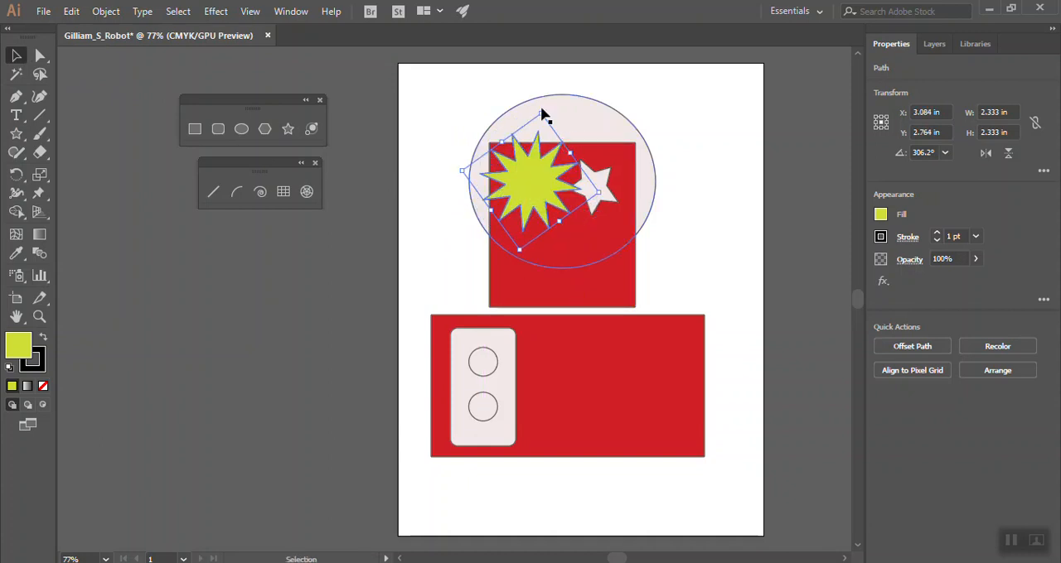
Shrink the yellow-green star, fit it within the upper red rectangle beside the small white star, and deselect it
left_click_drag(542, 113, 538, 131)
left_click_drag(523, 202, 527, 192)
left_click_drag(517, 205, 523, 212)
left_click(414, 126)
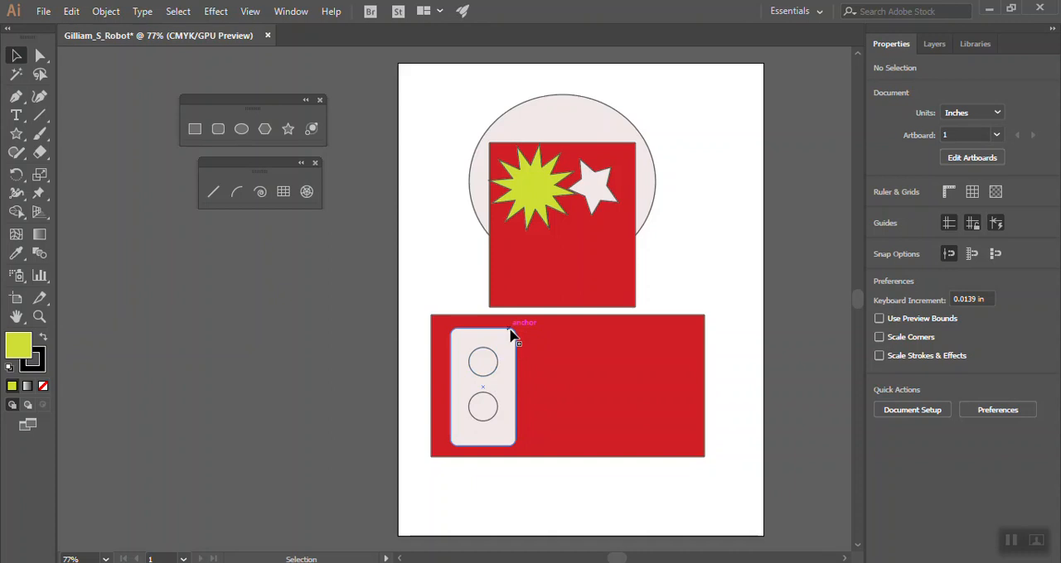
Prepare the Polygon tool with a dark green fill, #294718
left_click(264, 130)
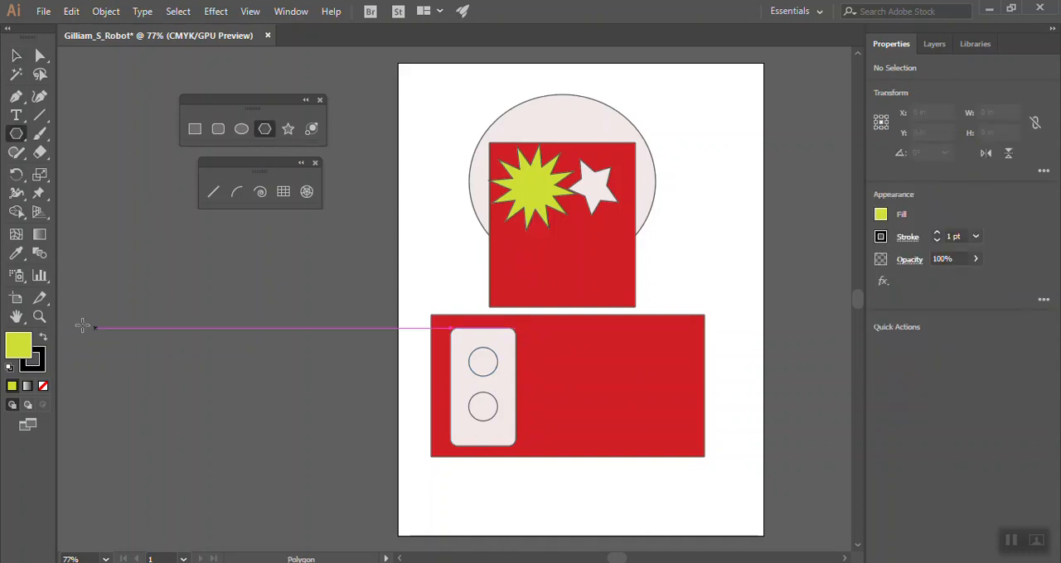
double_click(20, 350)
left_click(460, 320)
left_click(538, 323)
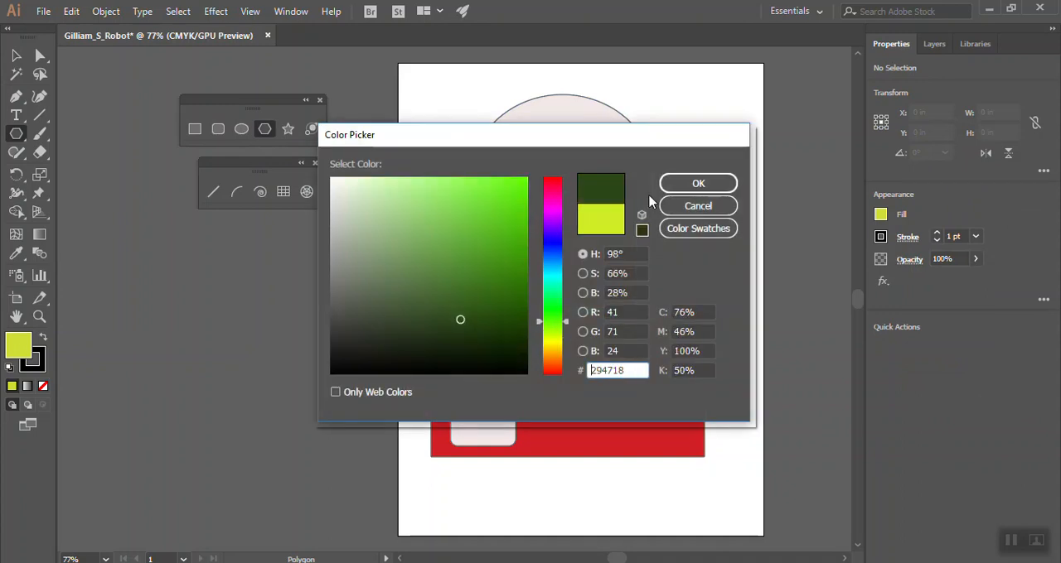
left_click(688, 183)
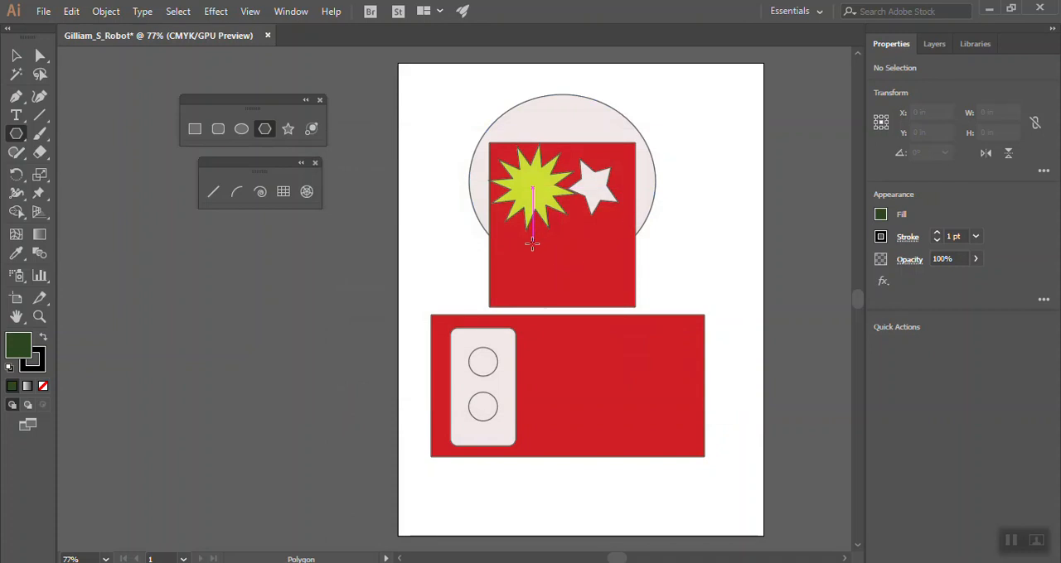
Draw a slightly rotated hexagon about 1.08 by 0.96 in below the yellow-green star on the upper red rectangle
left_click_drag(520, 257, 546, 256)
key("Down")
key("Down")
key("Up")
key("Up")
key("Up")
key("Up")
key("Down")
key("Down")
key("Down")
key("Up")
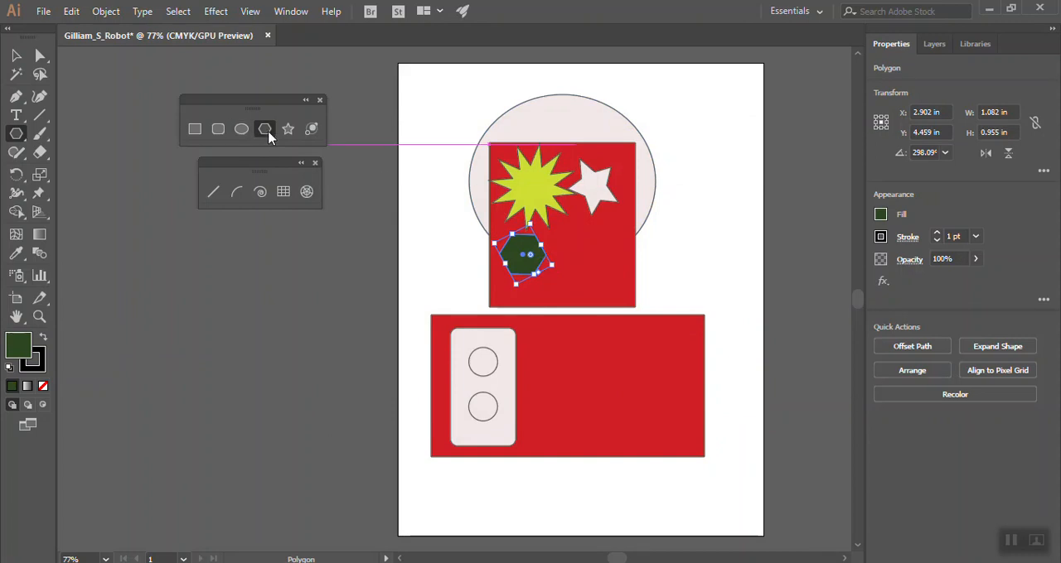
Enlarge the green hexagon, place it as a mouth in the upper rectangle's lower right area, and deselect it
left_click(15, 56)
mouse_move(524, 271)
left_mouse_down()
mouse_move(572, 285)
mouse_move(539, 246)
mouse_move(503, 269)
left_mouse_up()
left_click_drag(572, 219, 594, 228)
left_click_drag(558, 267, 586, 256)
left_click(465, 259)
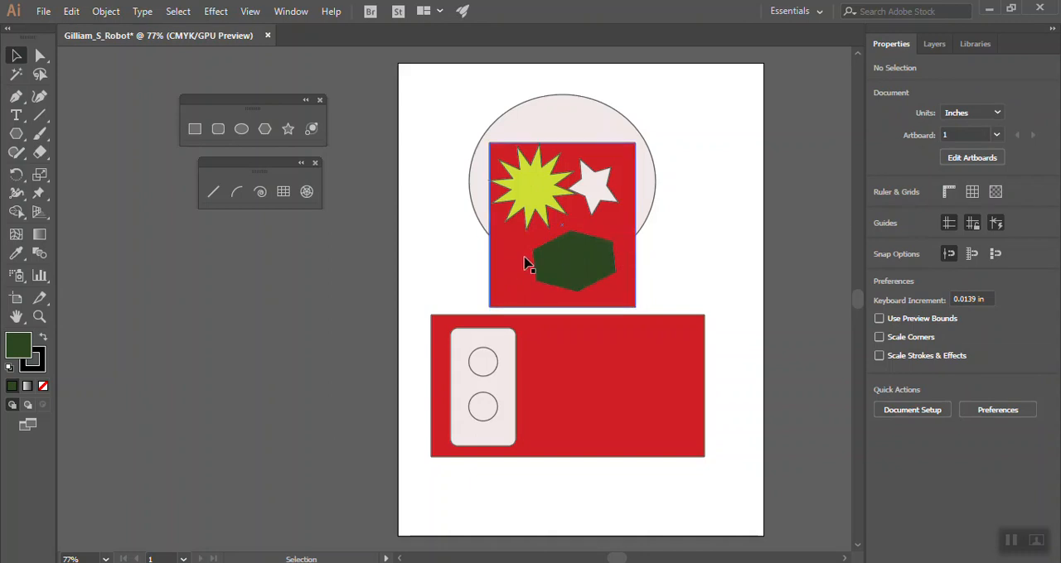
Draw a slightly slanted line about 1.46 in wide across the green hexagon with no fill and a black stroke, and deselect it
left_click(214, 194)
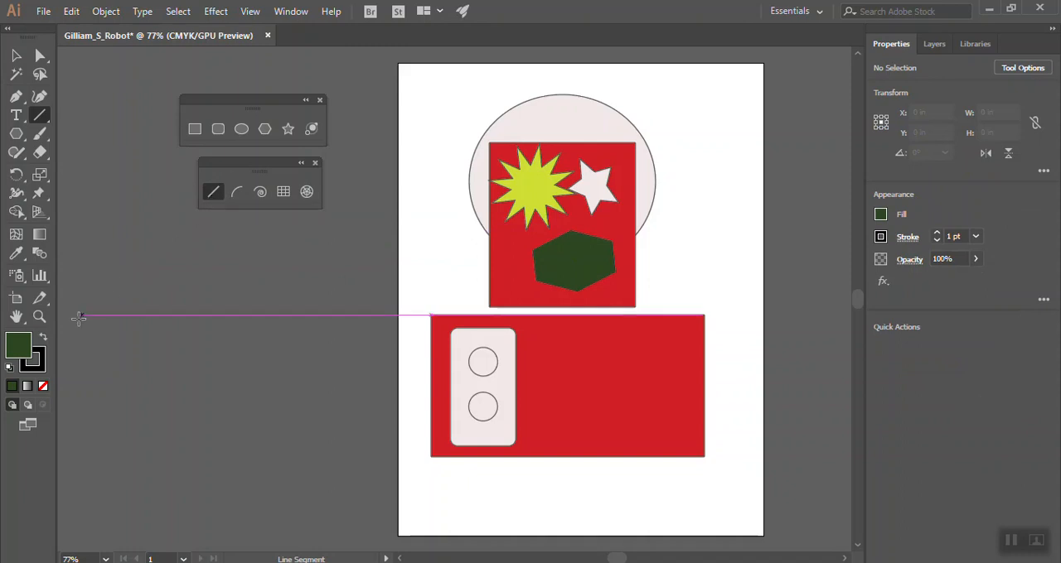
left_click(43, 387)
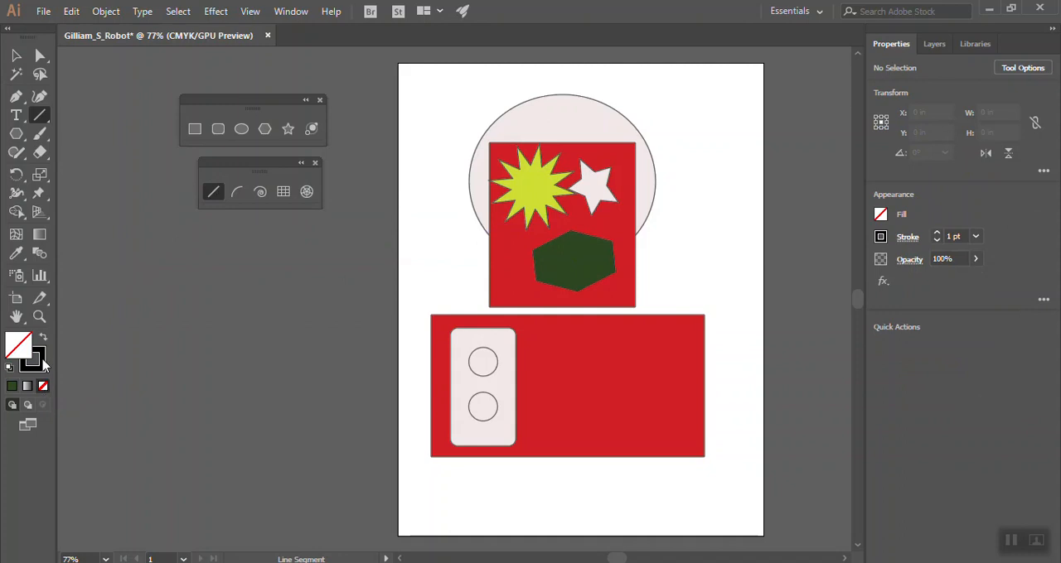
left_click(42, 363)
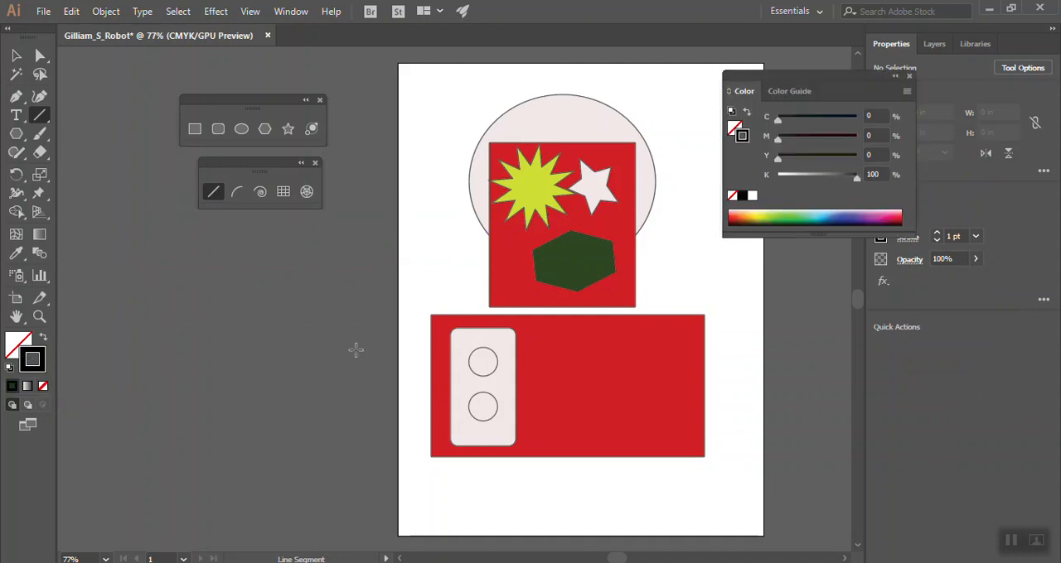
left_click_drag(547, 261, 609, 257)
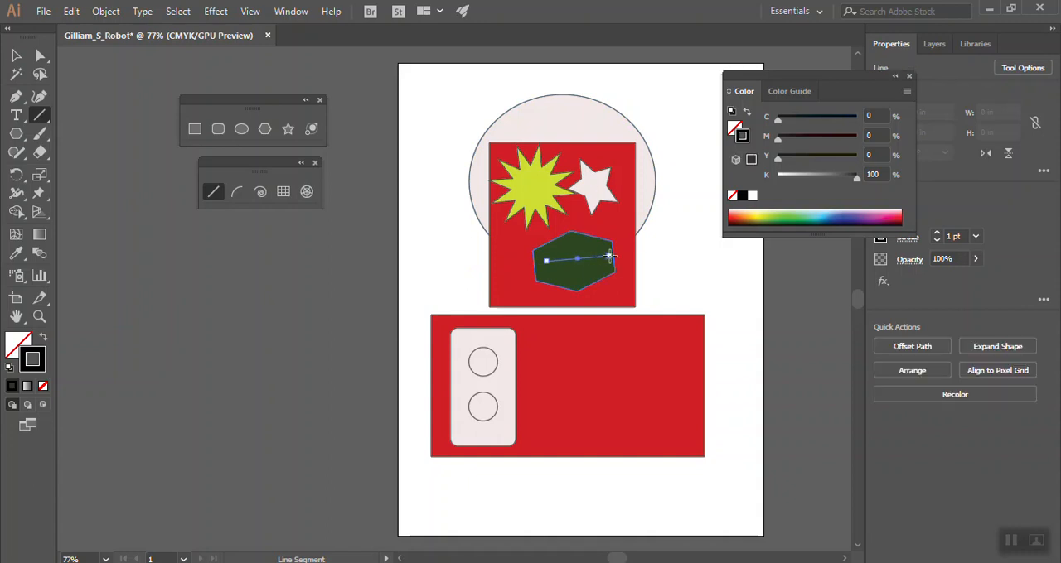
left_click(16, 55)
left_click(417, 224)
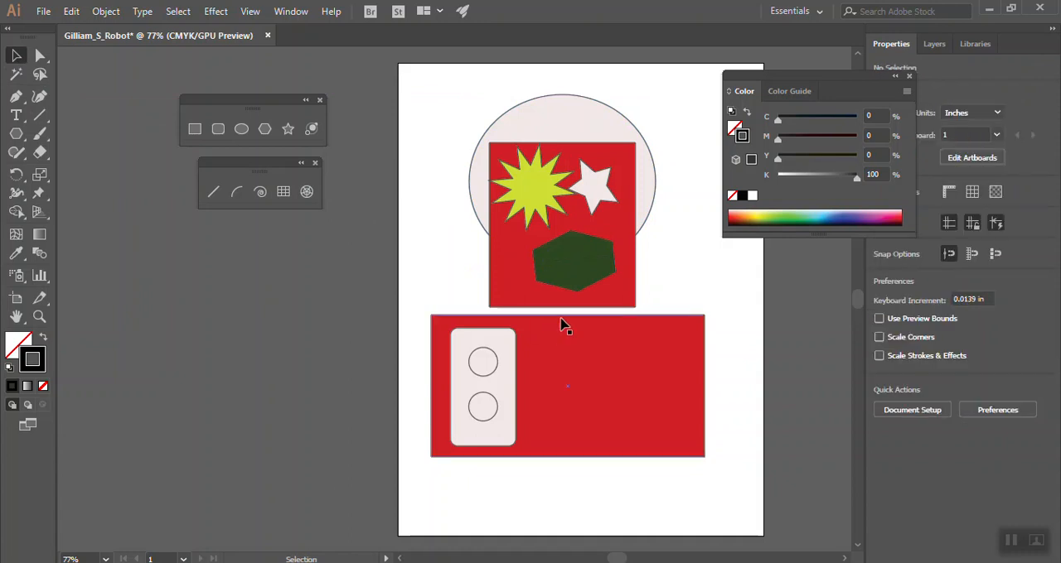
Select the line on the green hexagon, move the floating colour controls aside, and set its stroke weight to 14 pt
left_click(590, 264)
left_click_drag(767, 79, 804, 396)
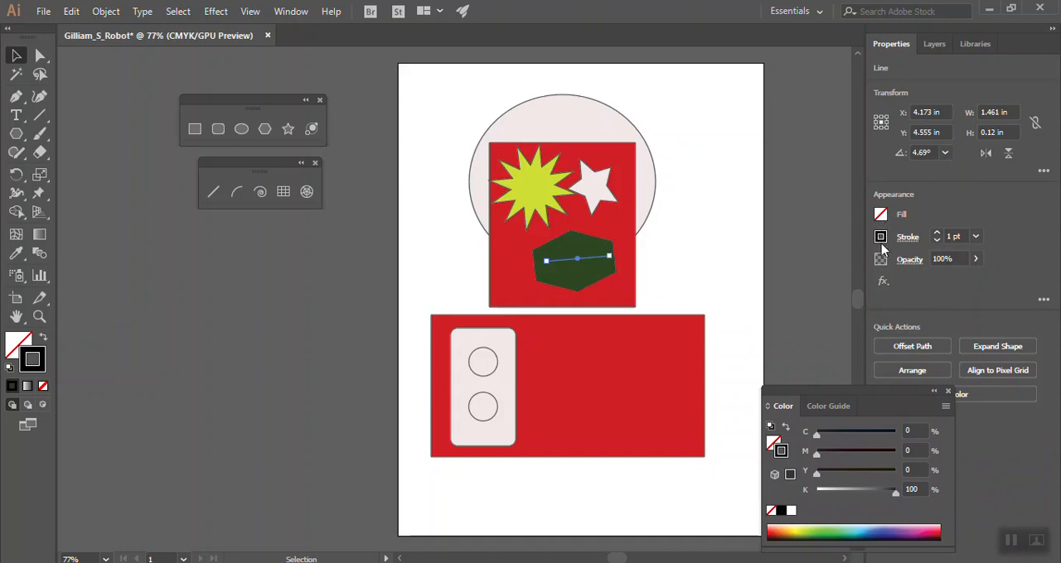
left_click(937, 234)
left_click(936, 234)
left_click(936, 234)
left_click(936, 233)
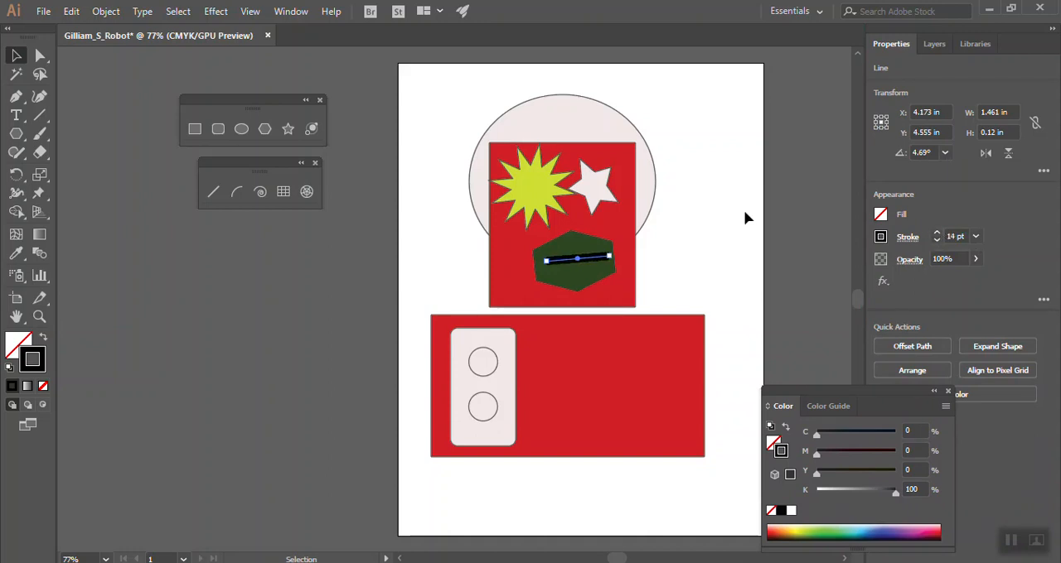
Stretch the thick black line to span the green hexagon from edge to edge and deselect it
left_click_drag(595, 262, 535, 262)
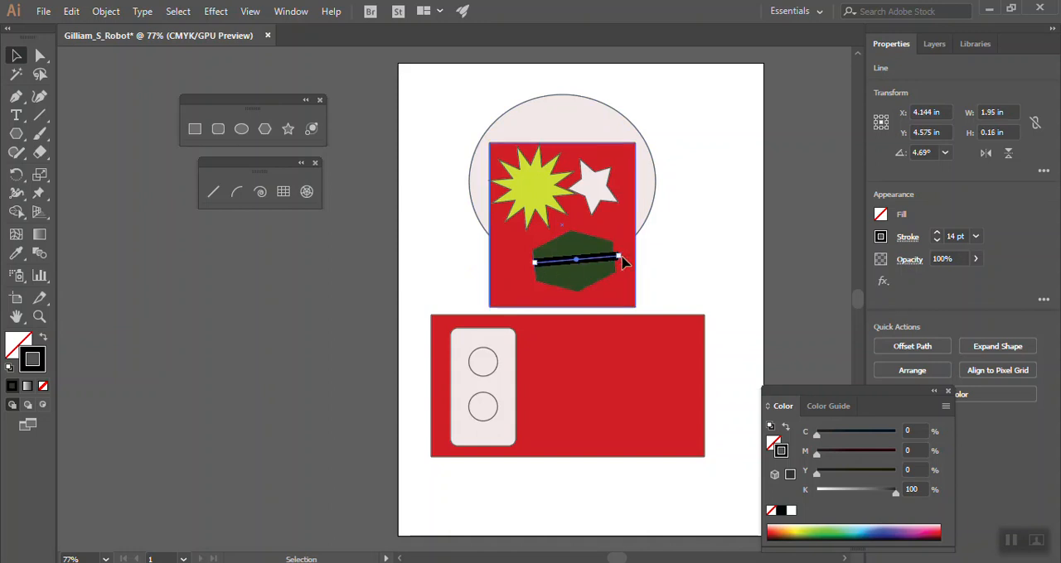
mouse_move(621, 261)
left_mouse_down()
mouse_move(630, 261)
mouse_move(614, 262)
left_mouse_up()
left_click(430, 233)
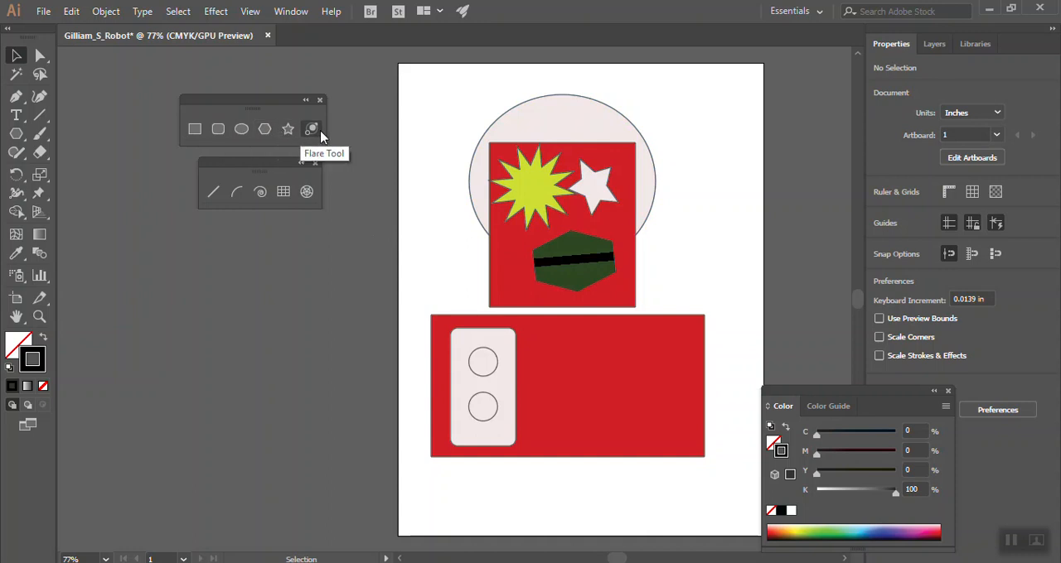
Draw an unfilled arc about 1.01 by 0.67 in inside the upper left part of the large ellipse
left_click(237, 193)
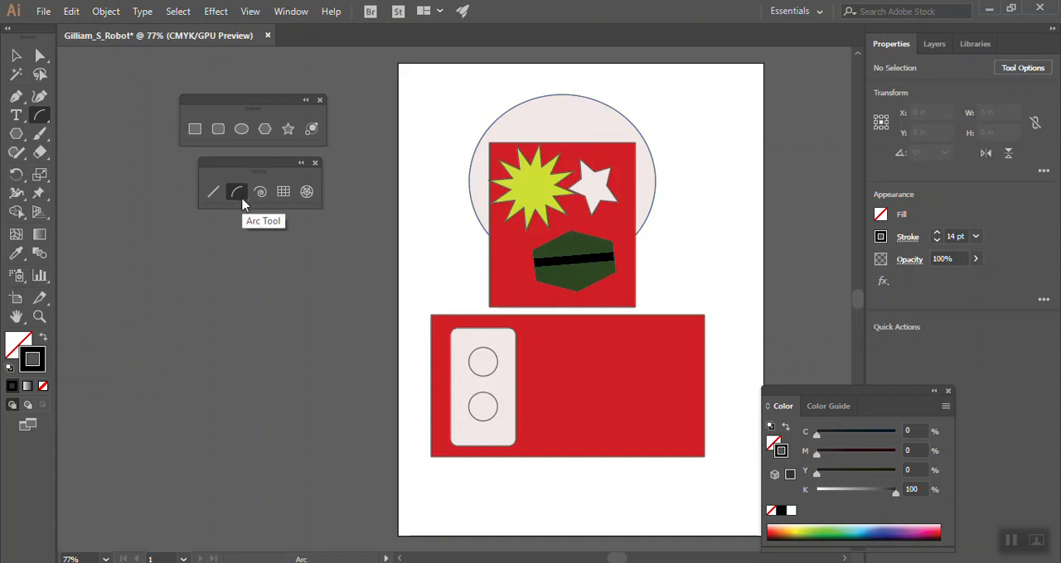
left_click(22, 347)
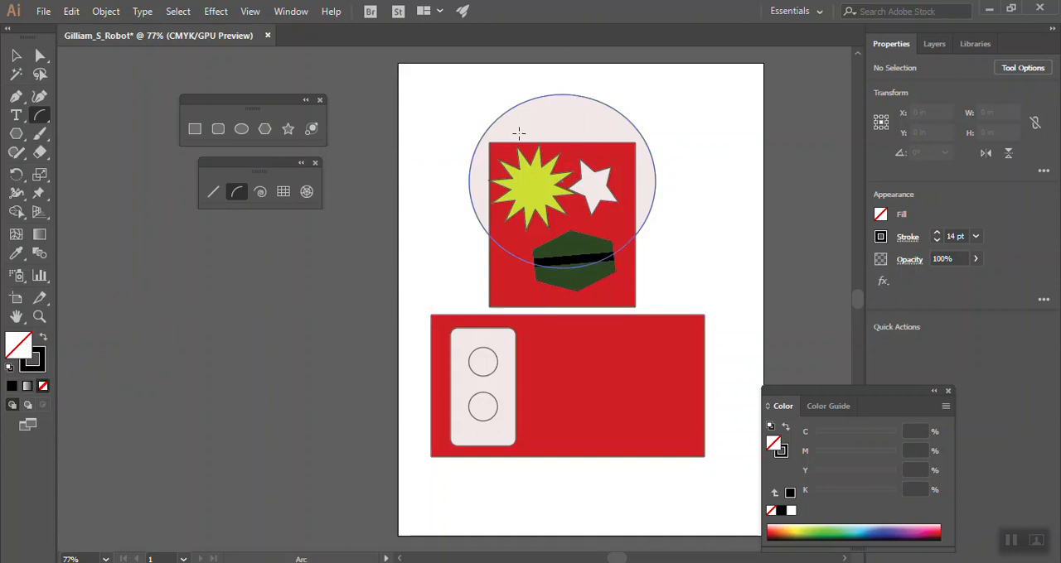
left_click_drag(517, 133, 559, 104)
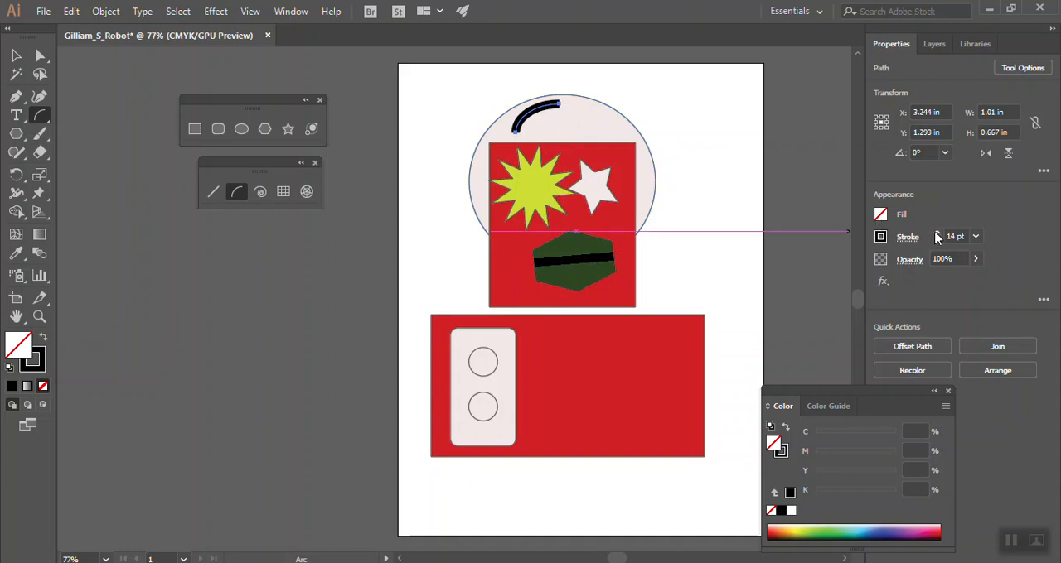
Try stroke weights of 8 pt and 3 pt on the arc and settle on 2 pt
left_click(976, 237)
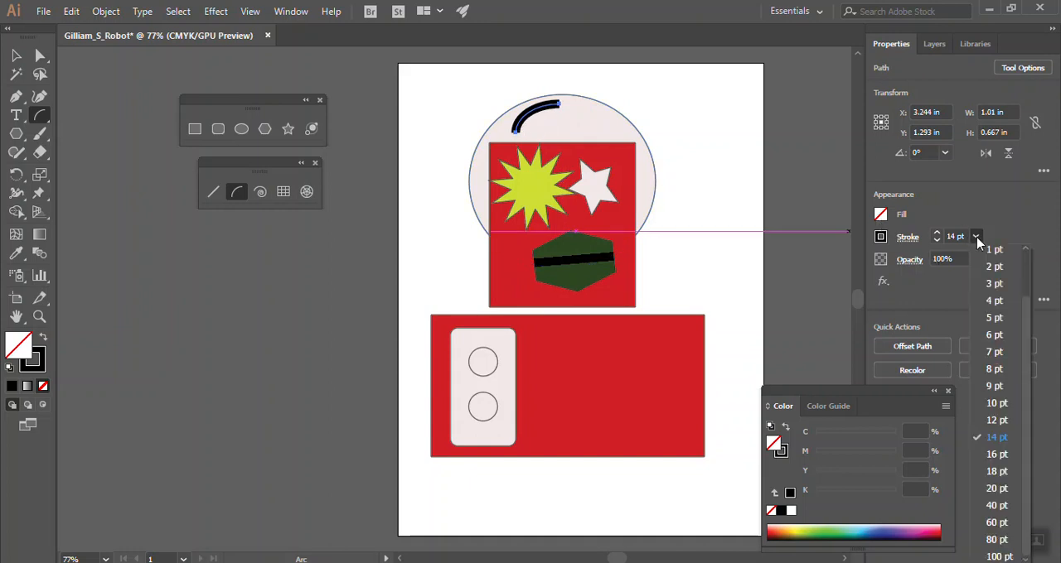
left_click(997, 369)
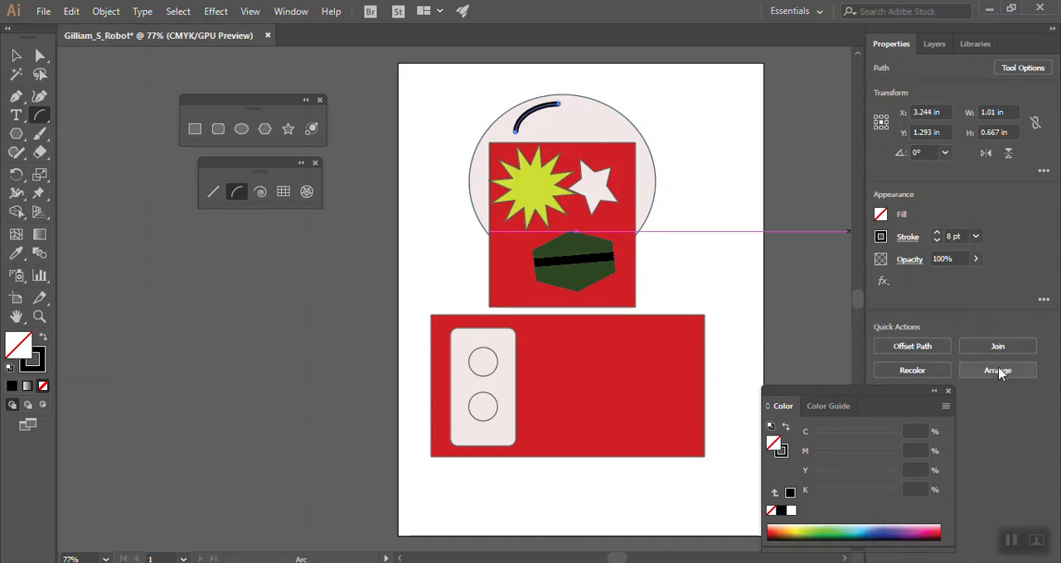
left_click(974, 238)
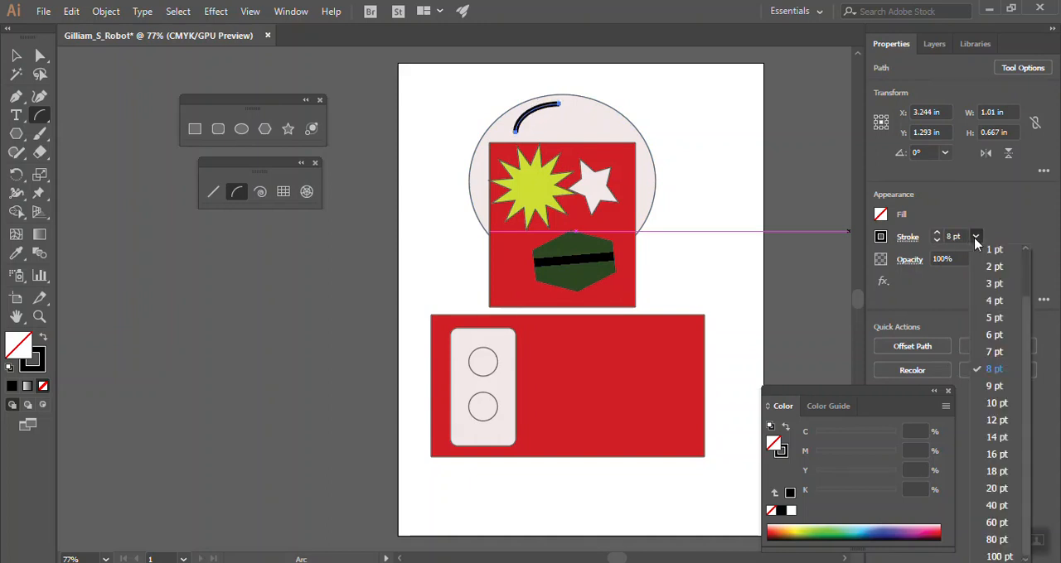
left_click(1003, 284)
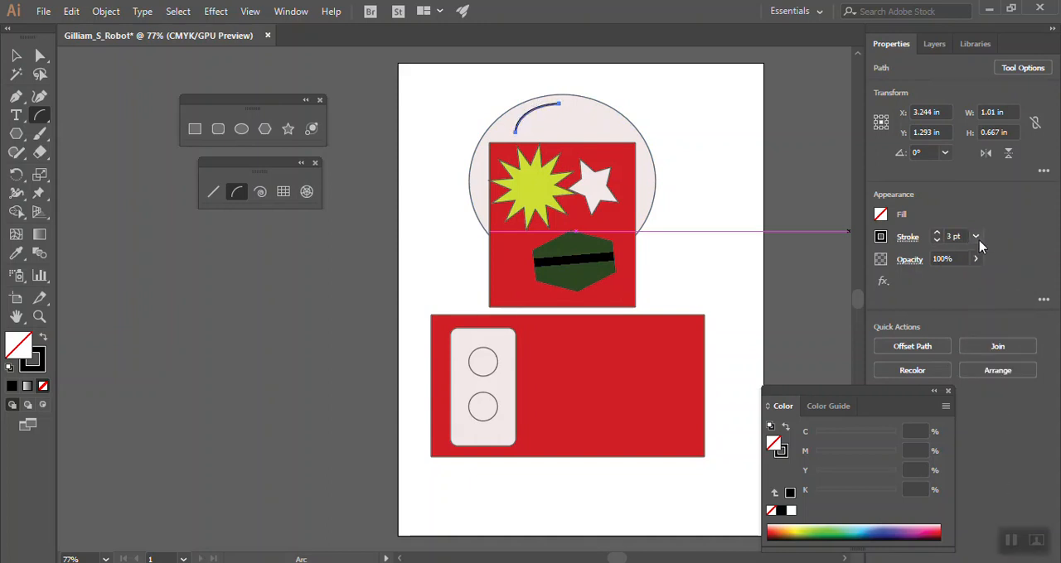
left_click(976, 237)
left_click(1009, 270)
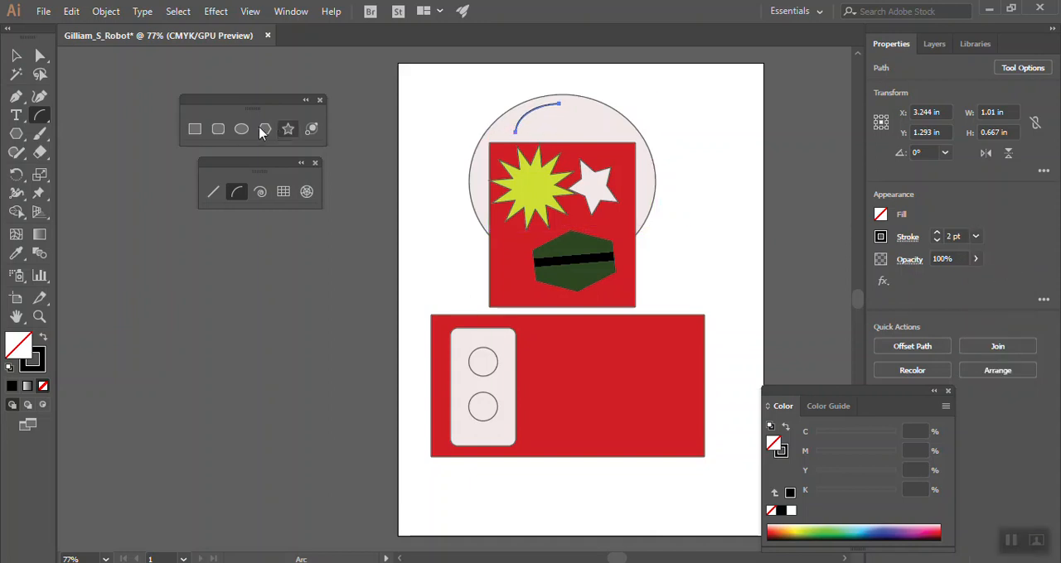
Stretch the arc from the upper red rectangle's upper left corner to near the top of the ellipse and deselect it
key("v")
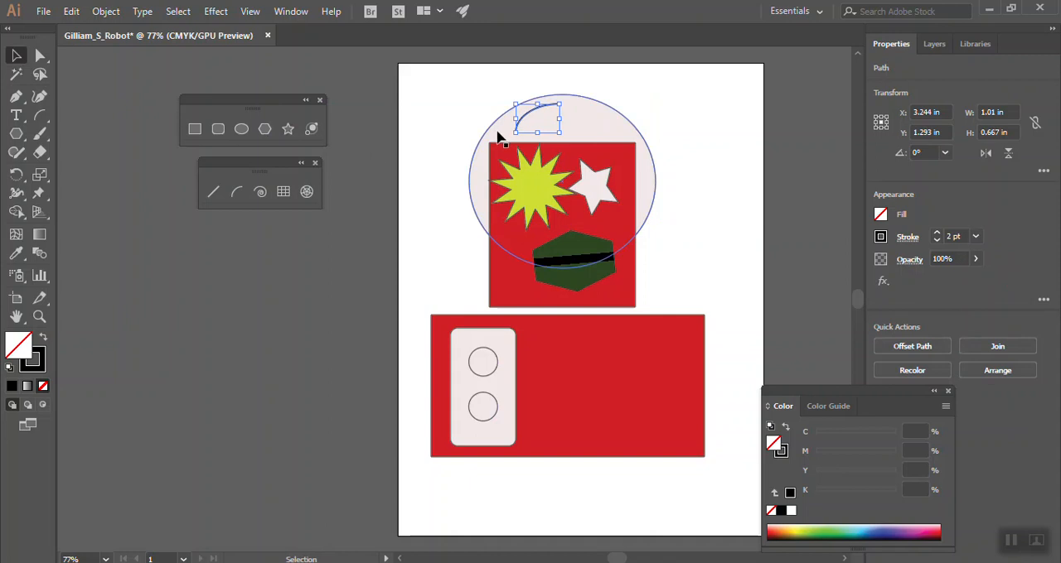
left_click_drag(515, 133, 492, 143)
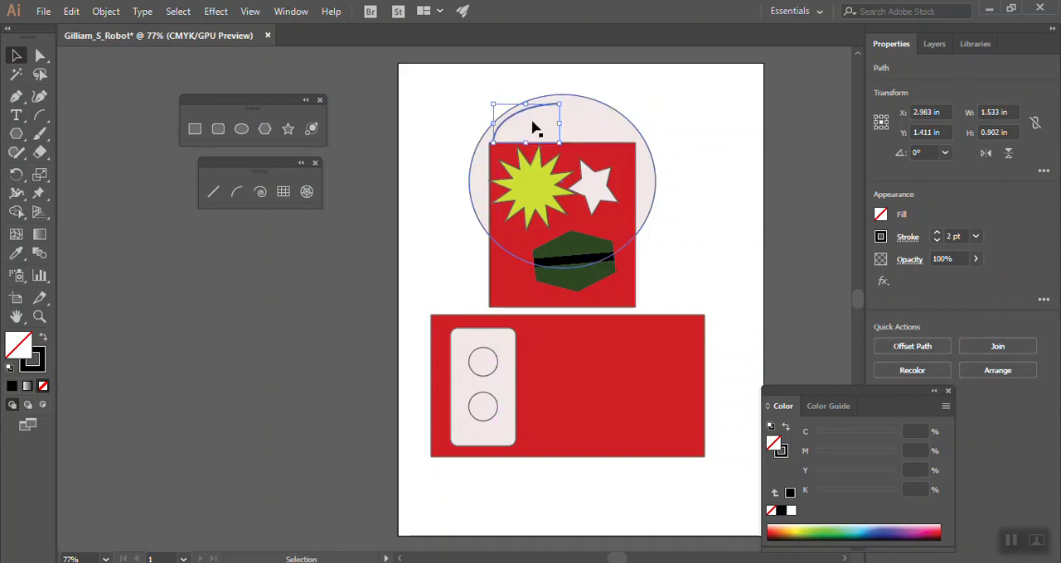
mouse_move(557, 106)
left_mouse_down()
mouse_move(559, 91)
mouse_move(568, 99)
left_mouse_up()
left_click(449, 109)
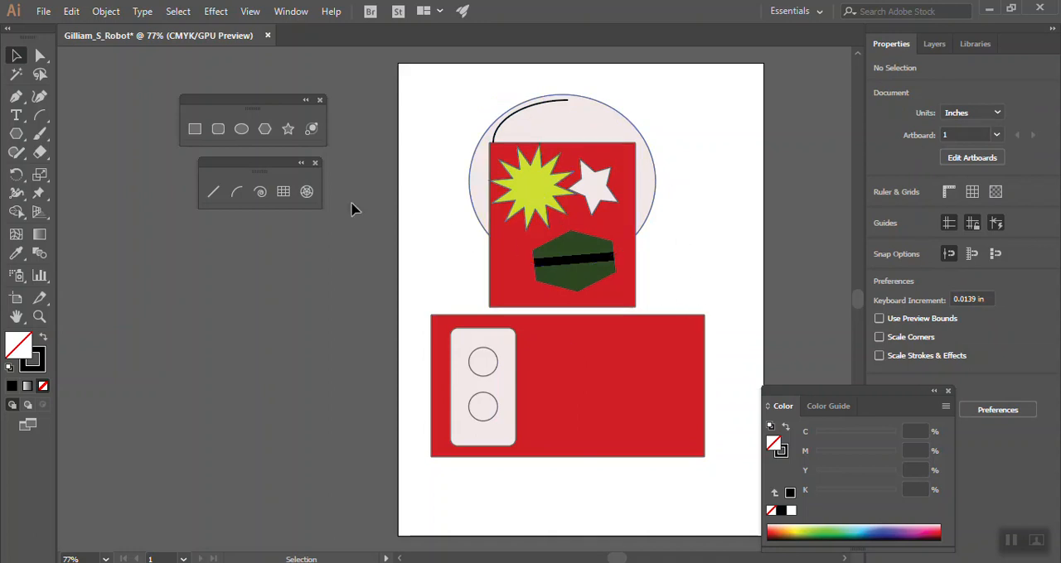
Draw a vertical line about 2.8 in long upward from the lower red rectangle's top edge near its right end
left_click(213, 193)
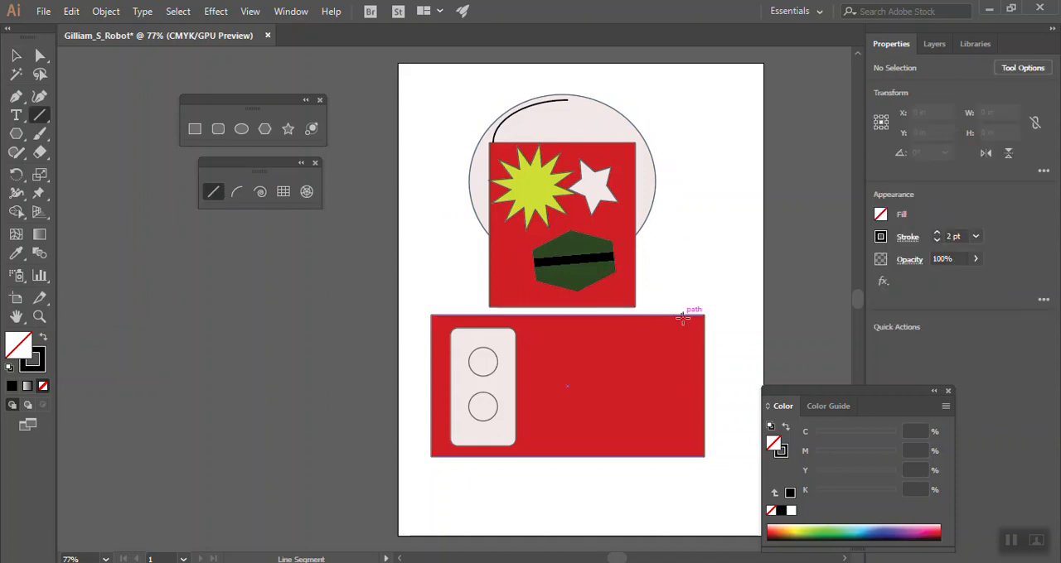
mouse_move(682, 313)
left_mouse_down()
mouse_move(691, 196)
mouse_move(682, 193)
left_mouse_up()
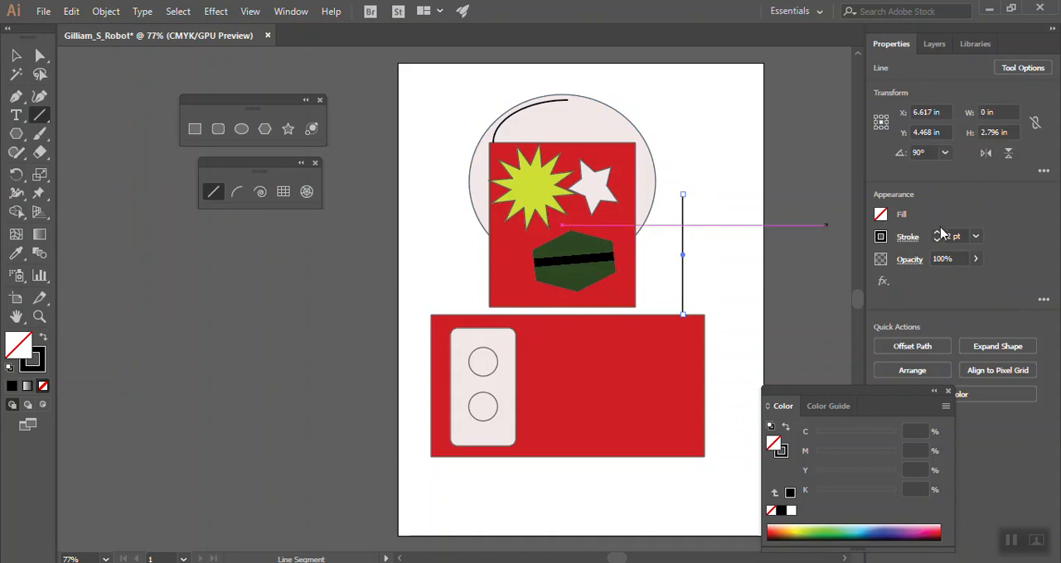
Set the vertical line's stroke to 8 pt and draw a spiral about 0.98 by 0.9 in at its upper end
left_click(976, 237)
left_click(998, 368)
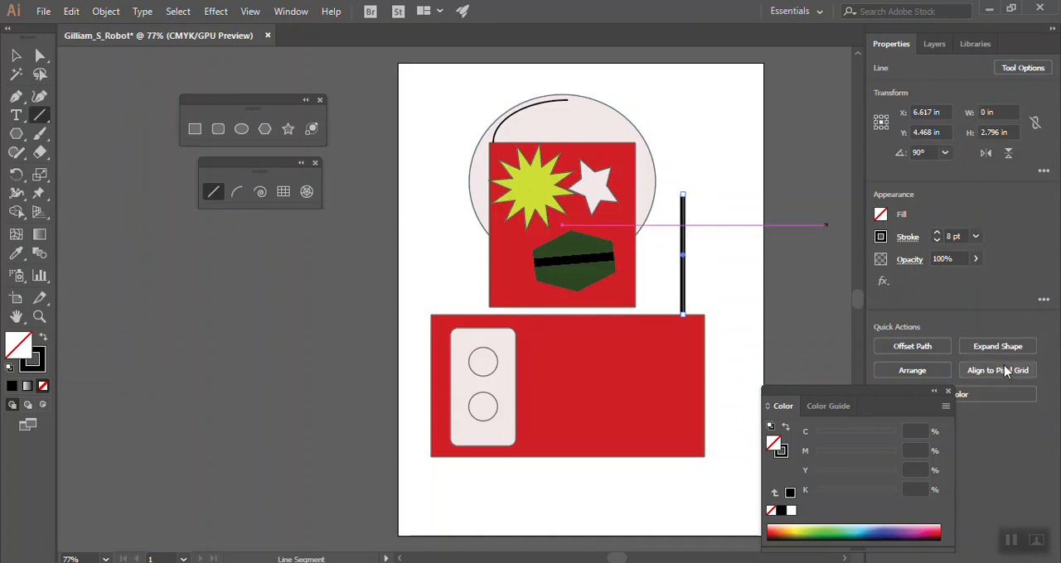
left_click(260, 192)
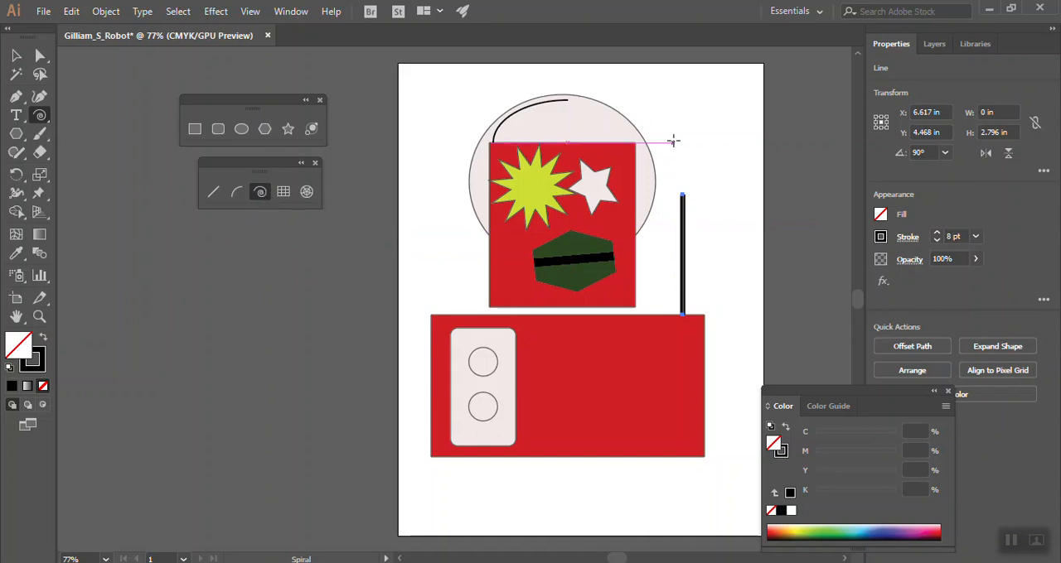
left_click_drag(670, 172, 693, 188)
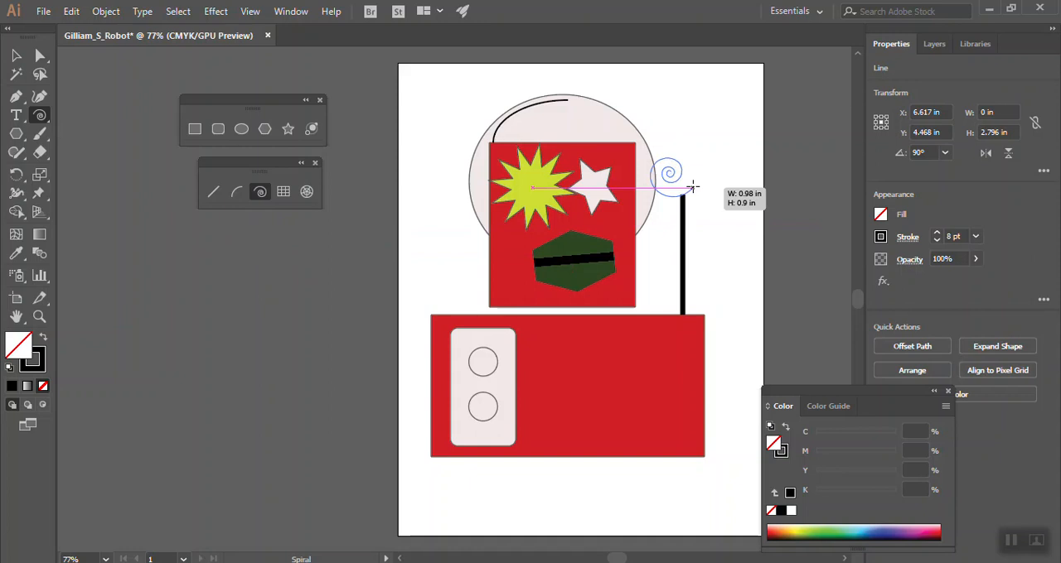
key("Down")
key("Down")
key("Down")
key("Up")
left_click_drag(693, 187, 693, 187)
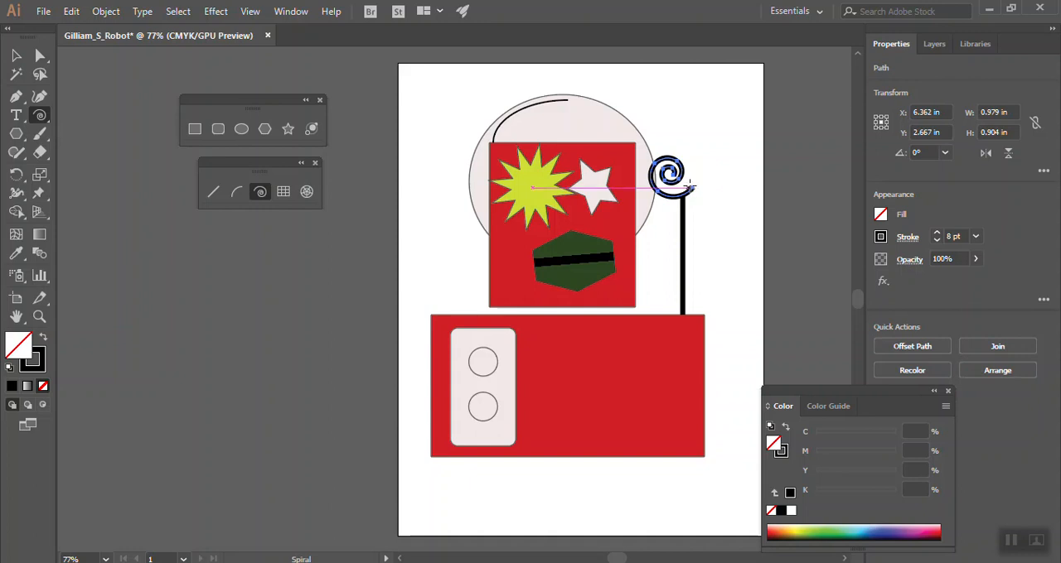
Add a second spiral above the first with 0.572 in radius, 80% decay, 8 segments and the opposite style direction
left_click(683, 129)
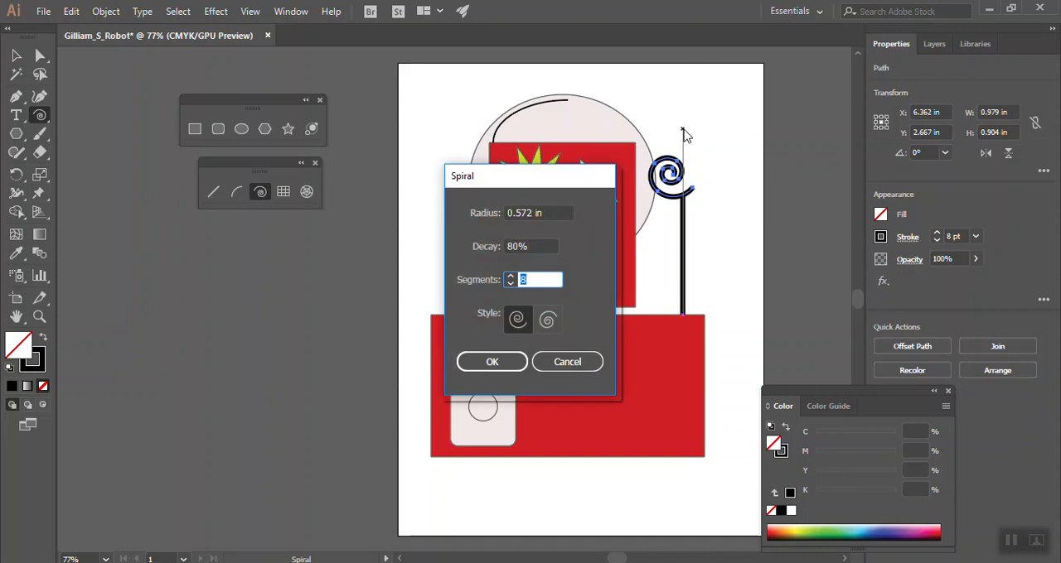
left_click(549, 325)
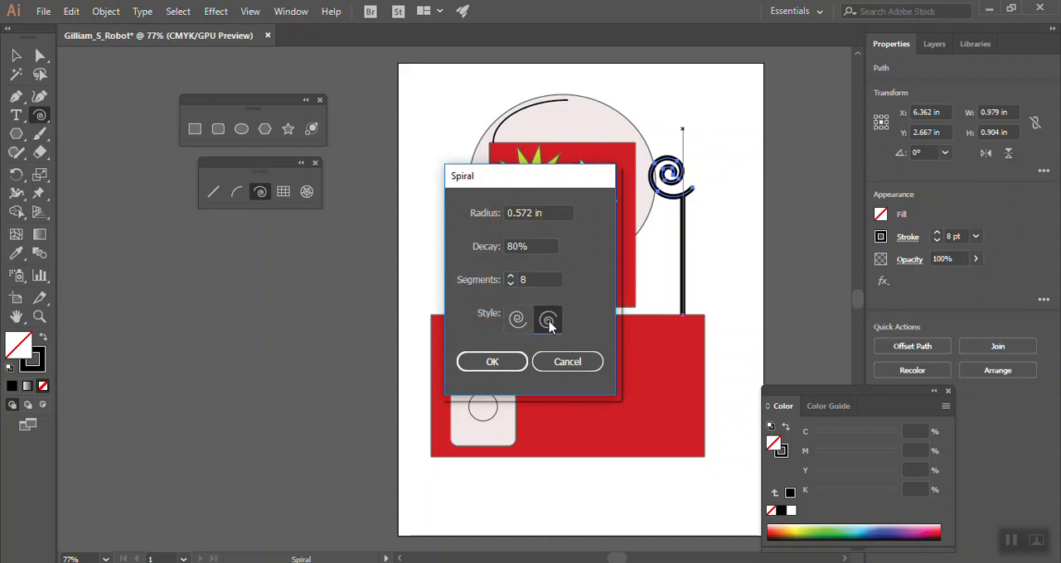
left_click(491, 361)
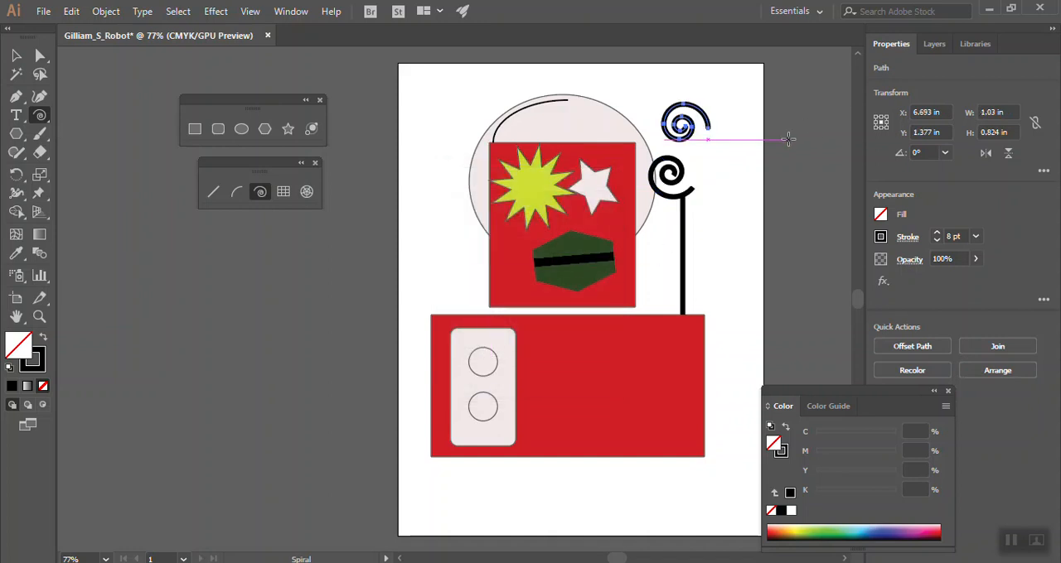
Rotate the new spiral to about 253° and place it against the first spiral's right side above the line
left_click(15, 55)
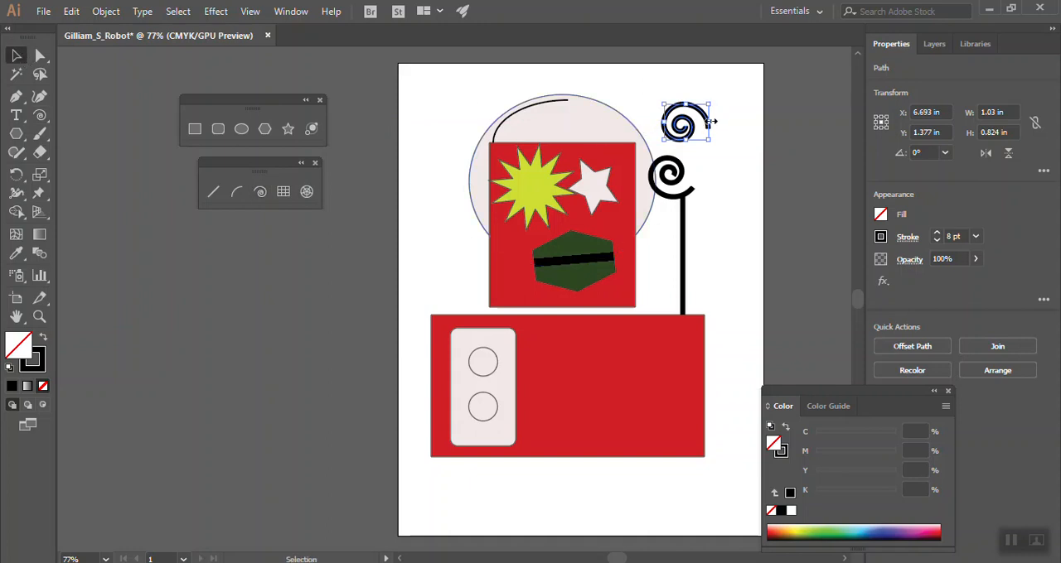
left_click_drag(707, 99, 711, 130)
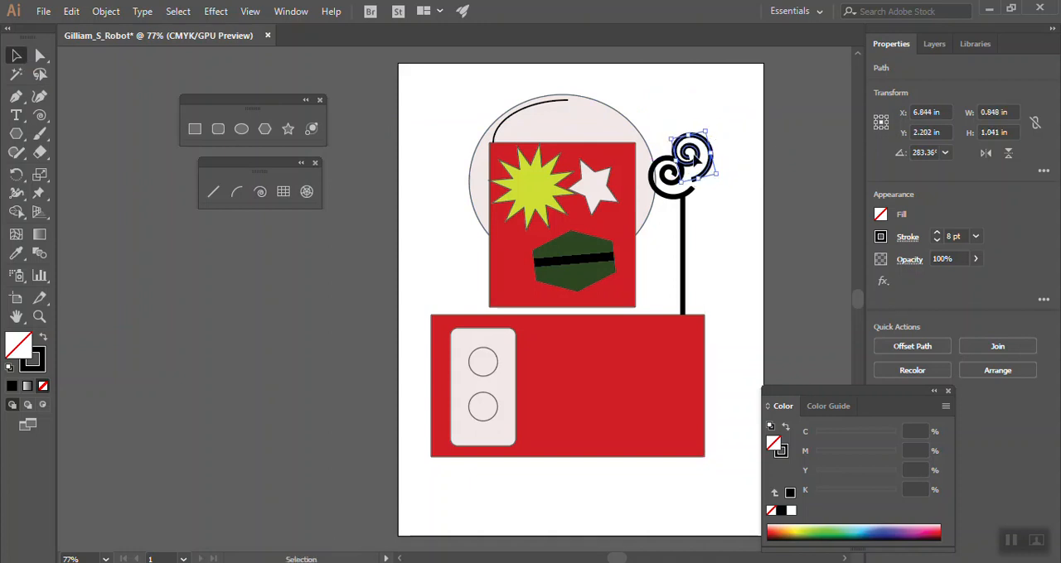
mouse_move(724, 164)
left_mouse_down()
mouse_move(718, 182)
mouse_move(711, 172)
left_mouse_up()
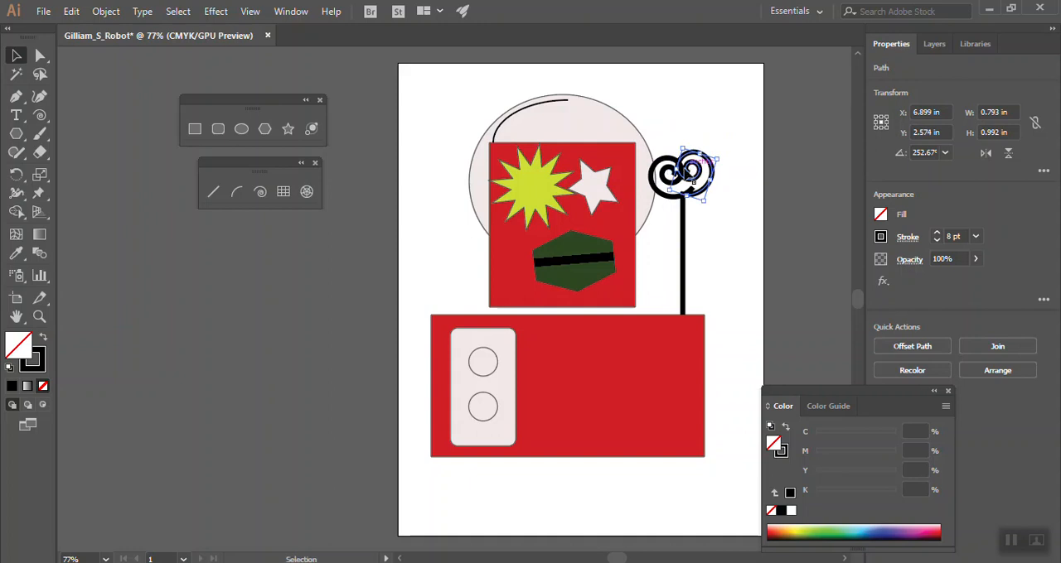
Reshape the left spiral to about 0.65 by 1.62 in, shift the right spiral slightly upward, and deselect
left_click(658, 194)
left_click_drag(673, 155, 678, 141)
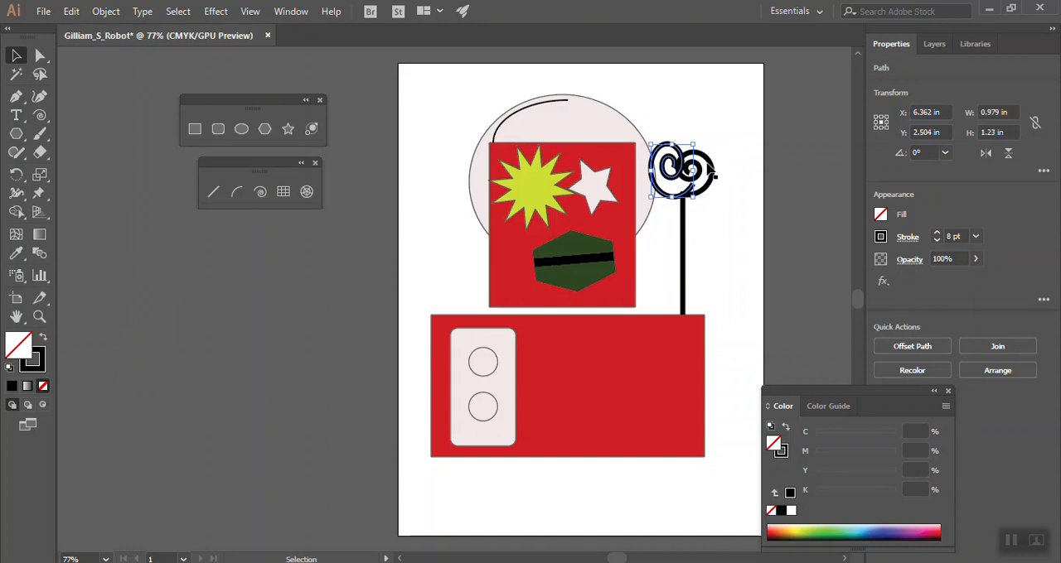
mouse_move(711, 169)
left_mouse_down()
mouse_move(713, 143)
mouse_move(673, 126)
left_mouse_up()
left_click(673, 156)
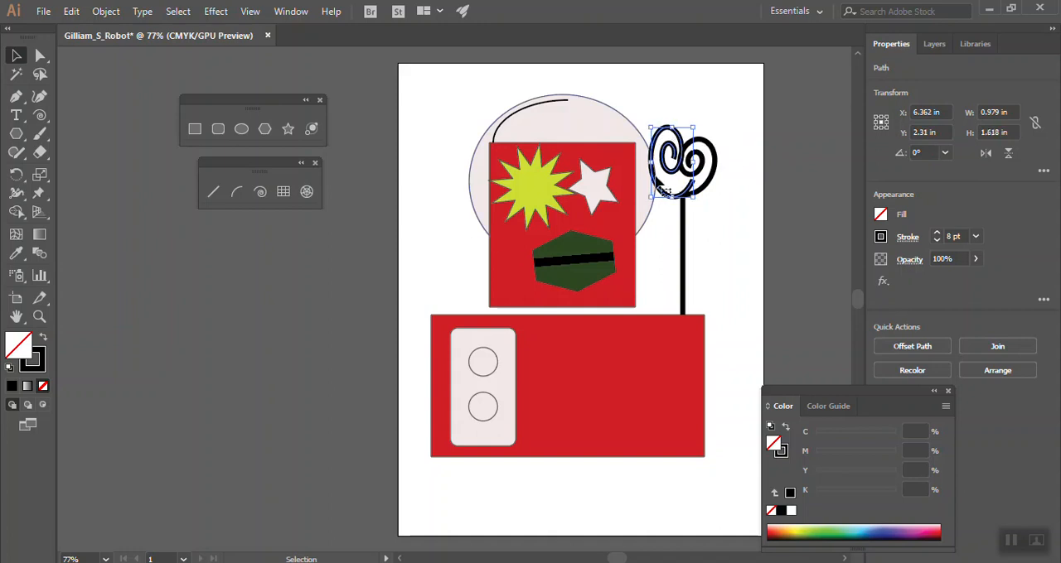
left_click_drag(651, 163, 665, 163)
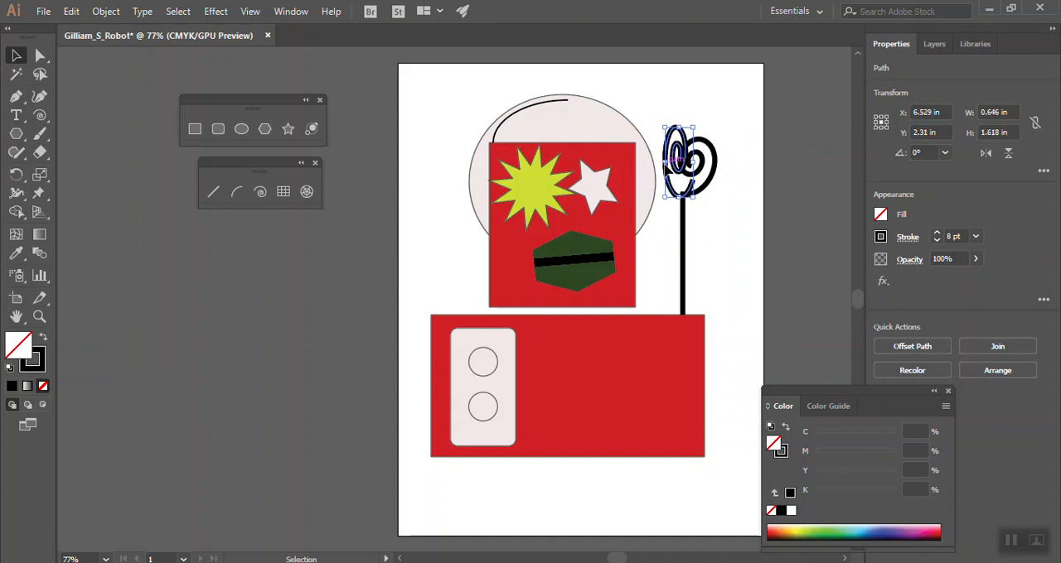
left_click(711, 171)
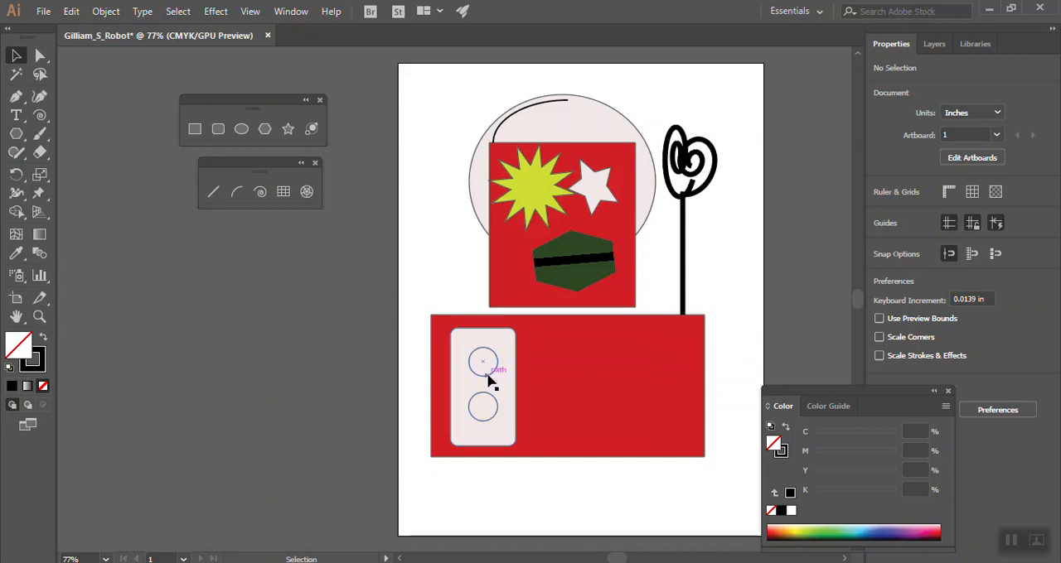
Draw an unfilled 2 pt rectangular grid of two rows by six columns, about 3.59 by 2.38 in, beside the rounded panel on the lower red rectangle
left_click(497, 130)
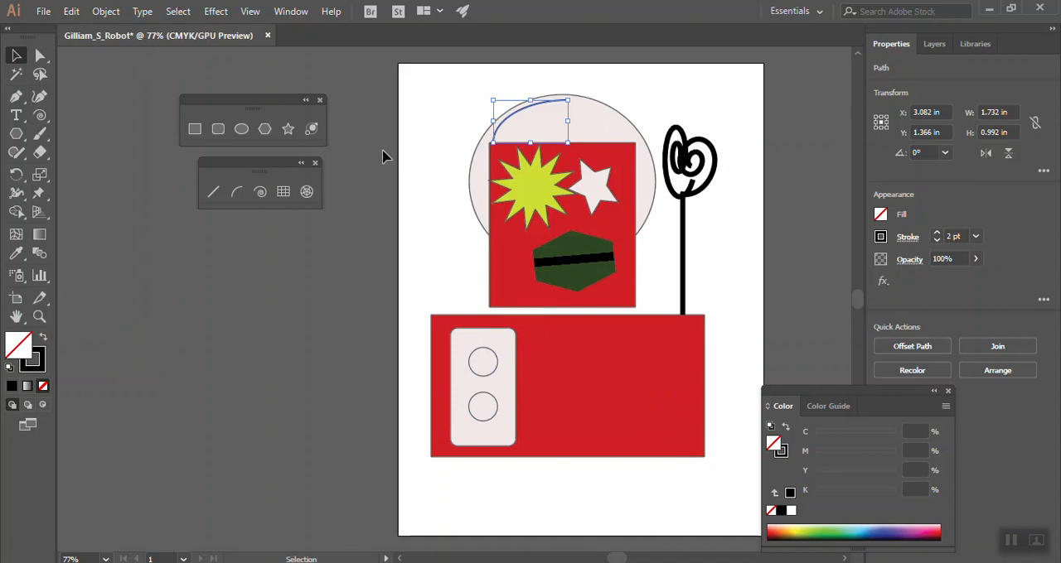
left_click(283, 192)
left_click_drag(526, 334, 679, 436)
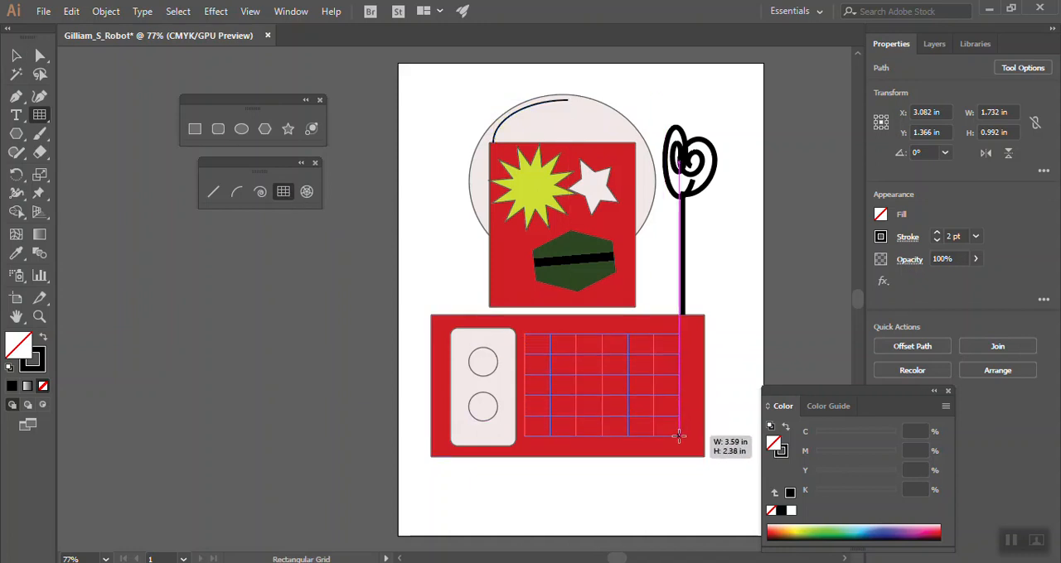
key("Down")
key("Down")
key("Right")
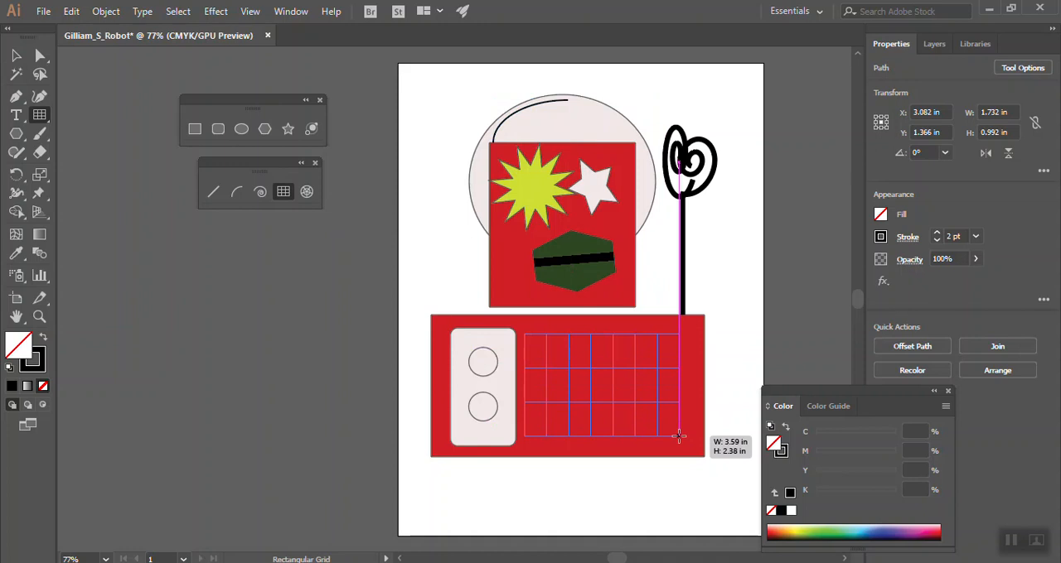
key("Right")
key("Right")
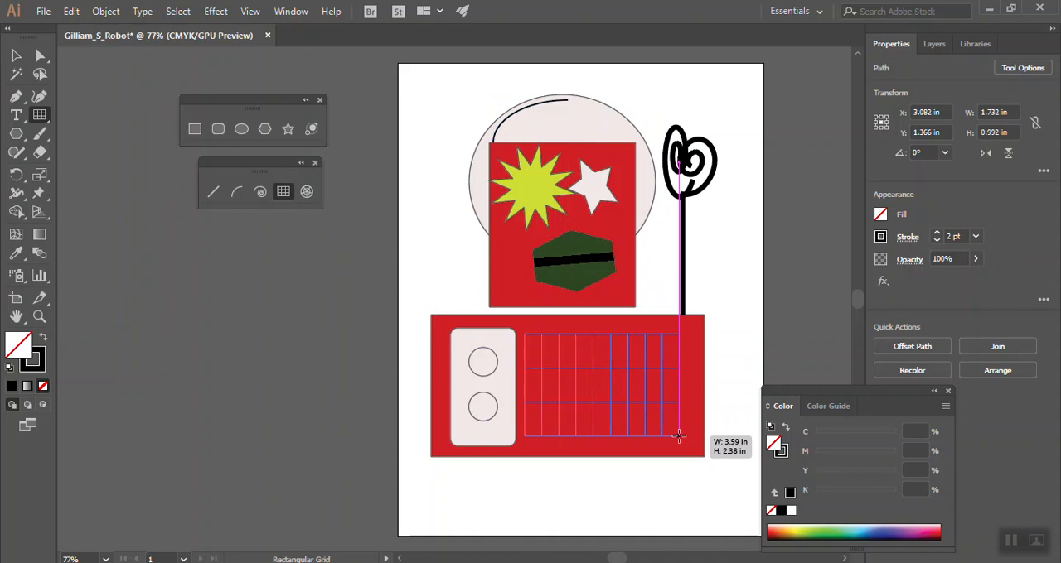
key("Left")
key("Left")
key("Left")
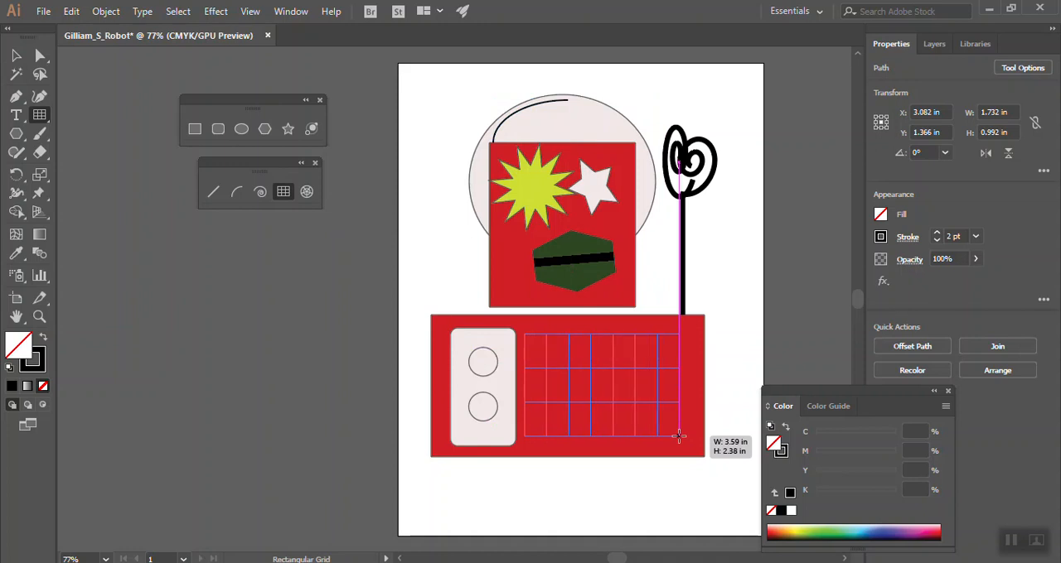
key("Up")
key("Up")
key("Up")
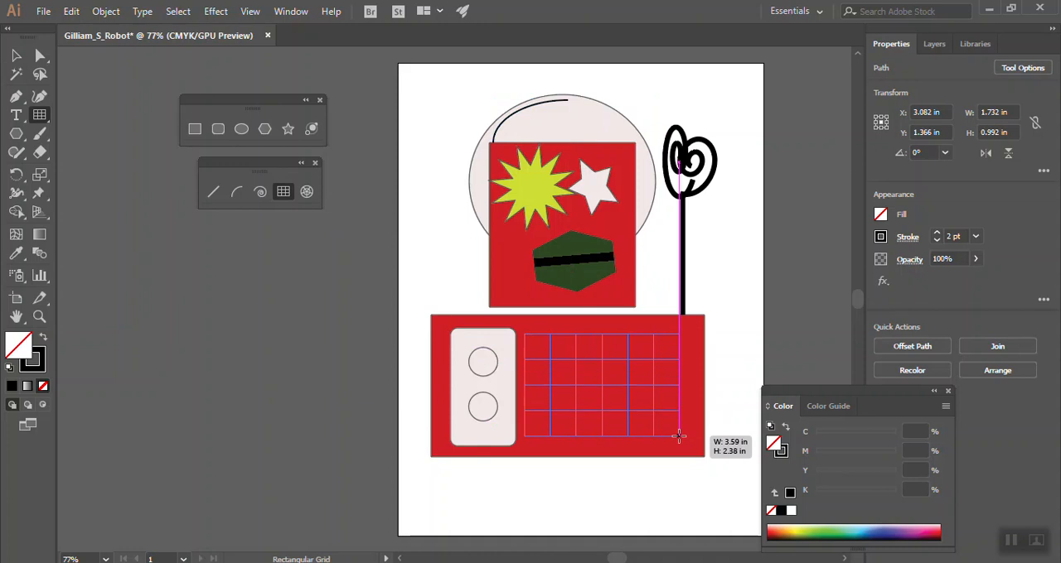
key("Down")
key("Down")
key("Down")
key("Down")
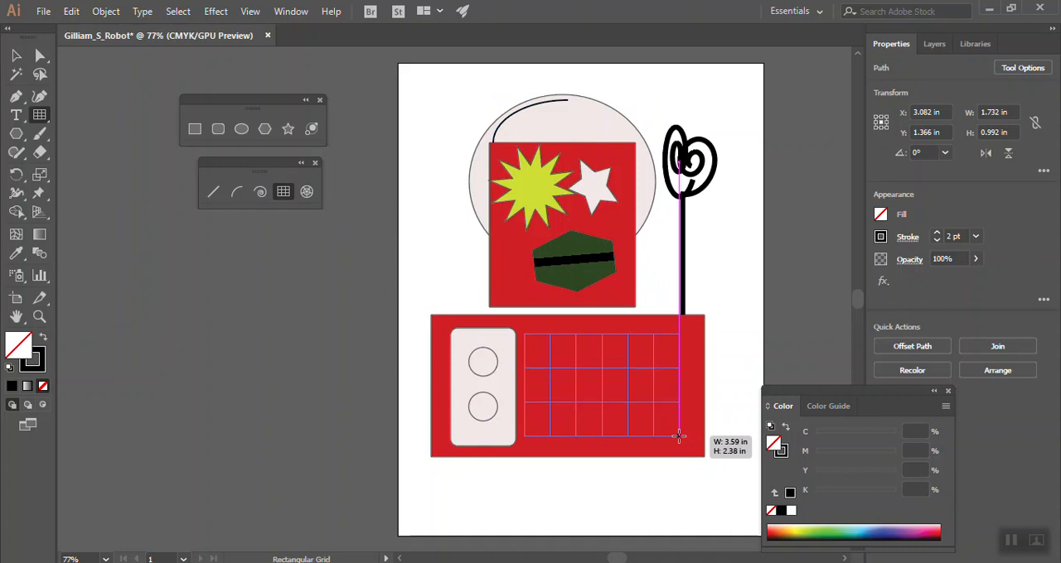
left_click_drag(678, 436, 678, 436)
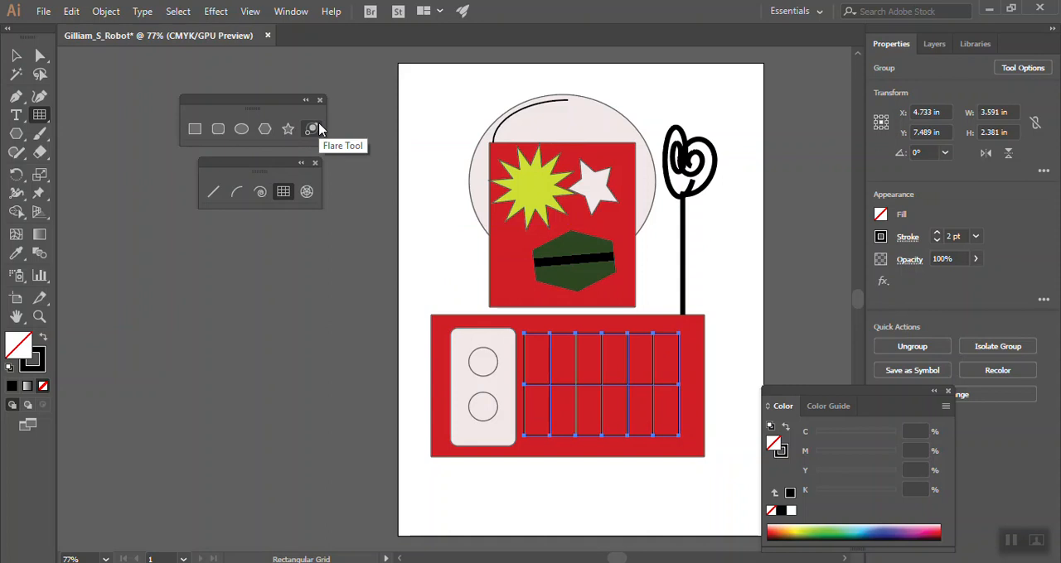
Draw a polar grid about 1.84 by 1.8 in over the rectangular grid, with five concentric circles and no radial dividers
left_click(308, 191)
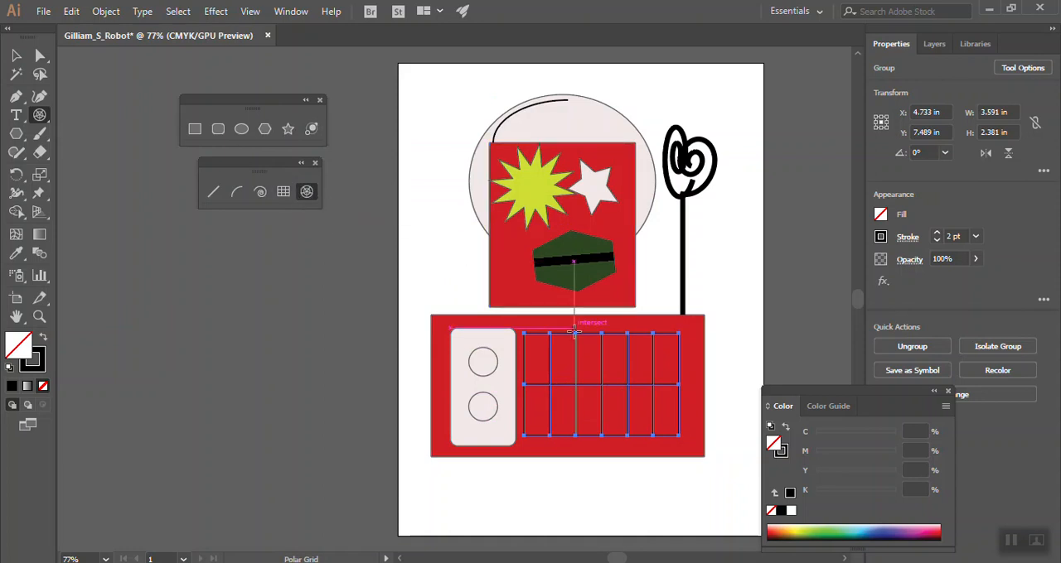
left_click_drag(572, 346, 653, 425)
key("Down")
key("Down")
key("Down")
key("Down")
key("Down")
key("Down")
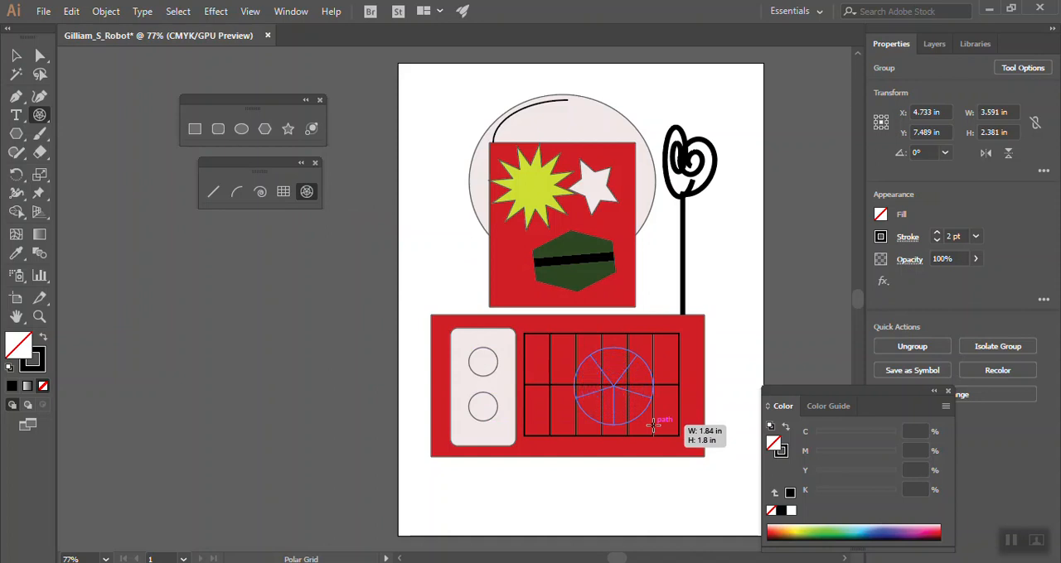
key("Up")
key("Up")
key("Up")
key("Up")
key("Left")
key("Left")
key("Right")
key("Right")
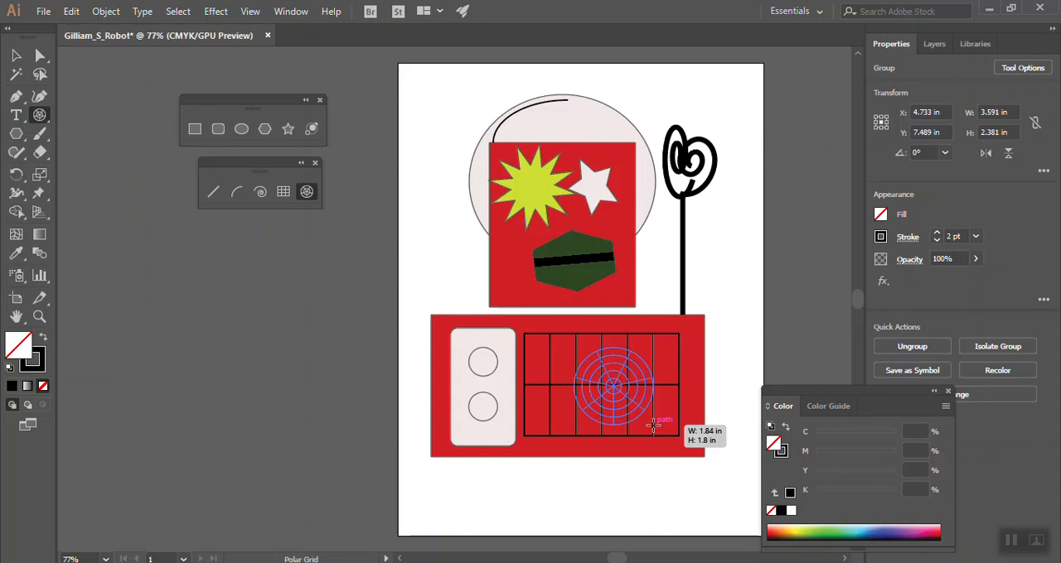
key("Left")
key("Left")
key("Left")
key("Left")
key("Left")
key("Left")
key("Left")
left_click_drag(653, 425, 654, 425)
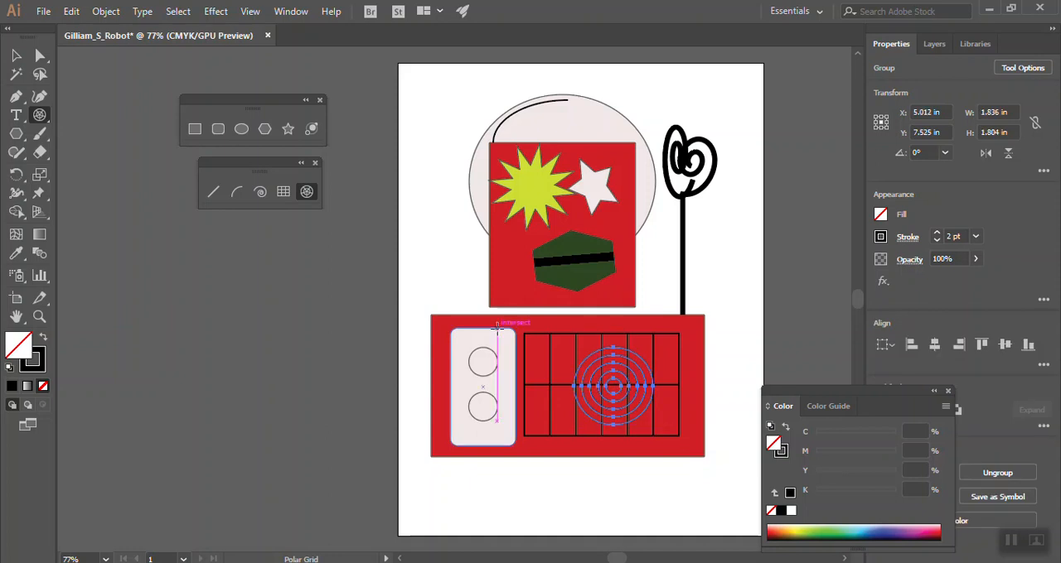
Fill the polar grid with light blue (C 52.16, M 0, Y 0, K 0) and deselect it
left_click(864, 527)
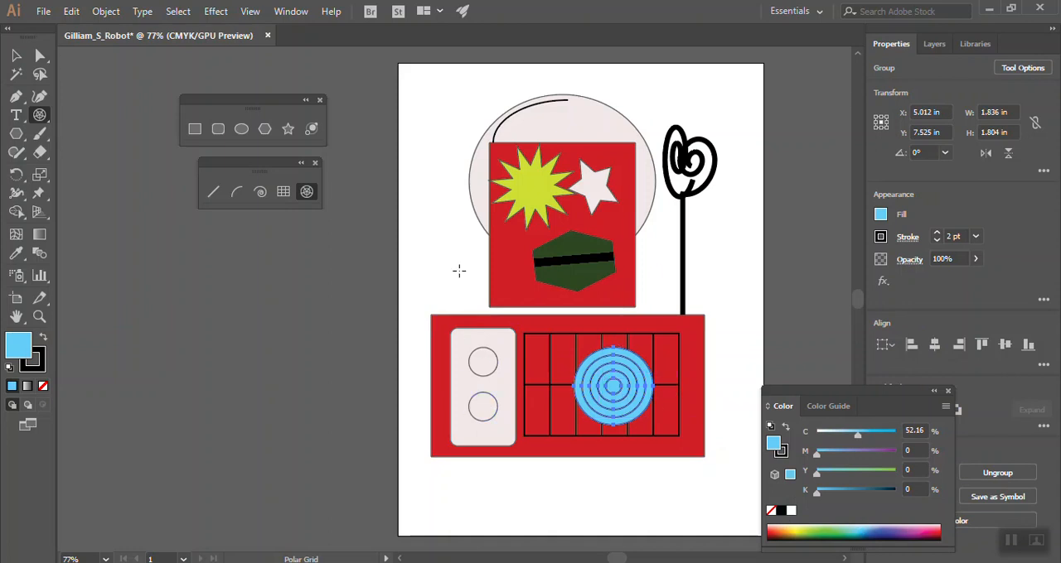
left_click(16, 55)
left_click(426, 135)
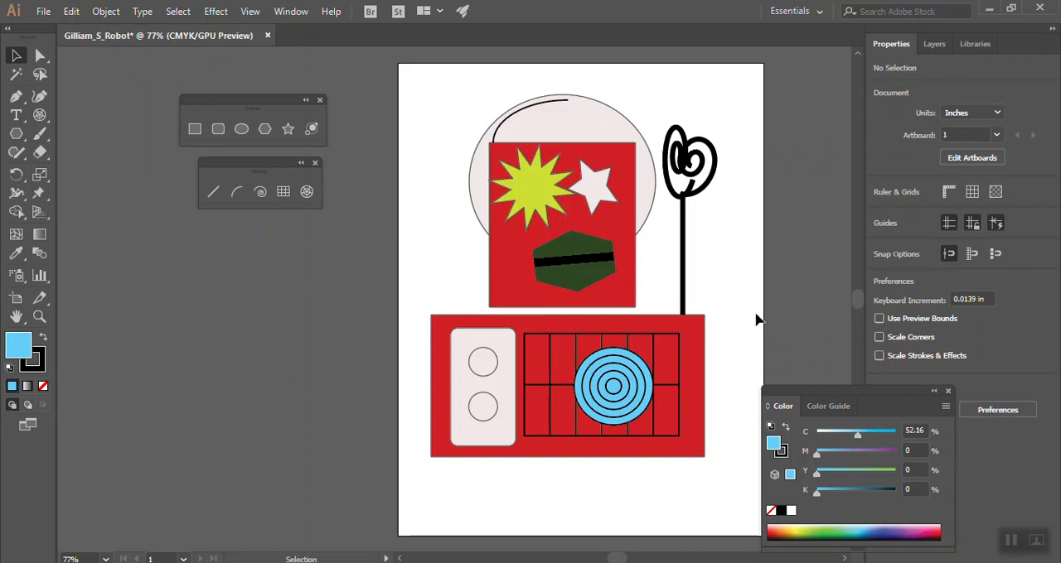
Delete all the robot's head shapes together, undo the deletion, look at the undo and redo commands, and deselect the shapes
left_click_drag(448, 79, 661, 287)
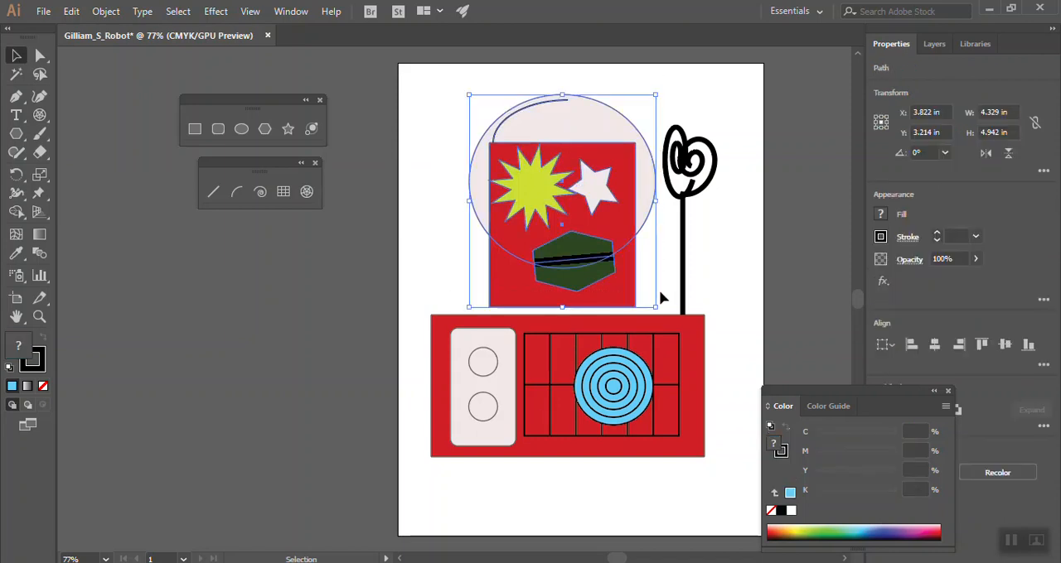
key("Delete")
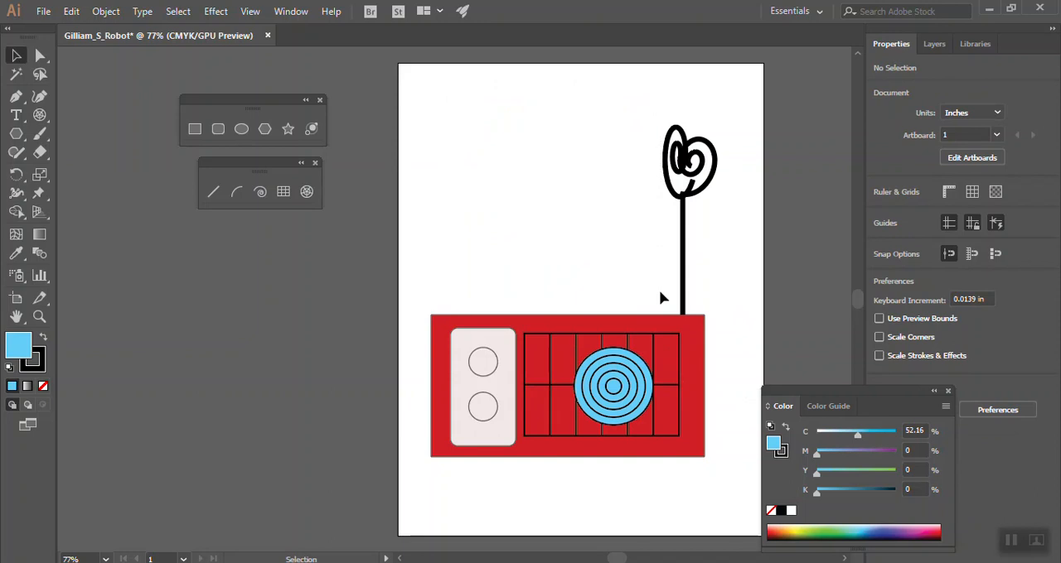
key("a")
key("ctrl+z")
key("v")
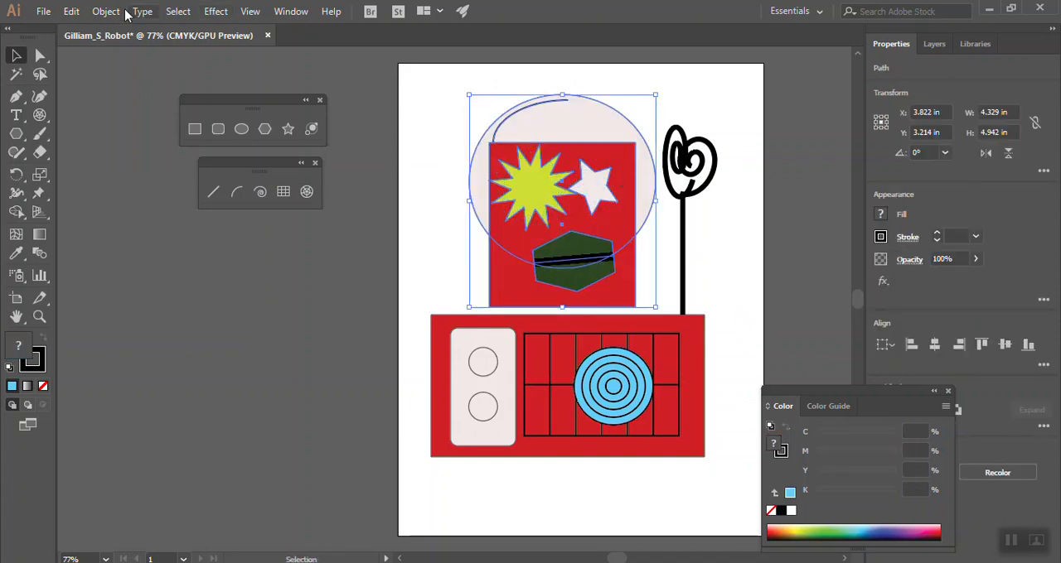
left_click(72, 11)
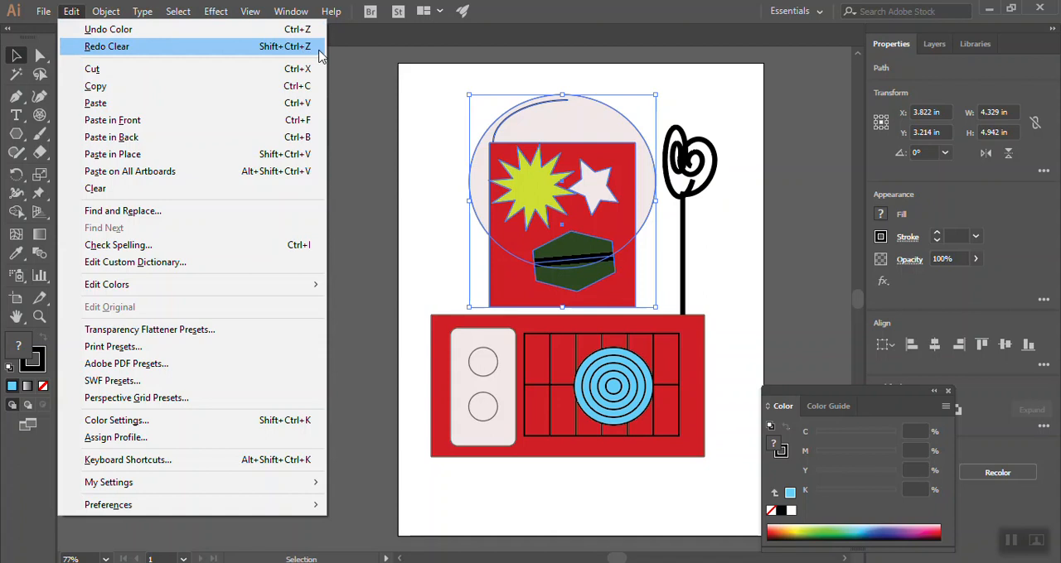
left_click(74, 14)
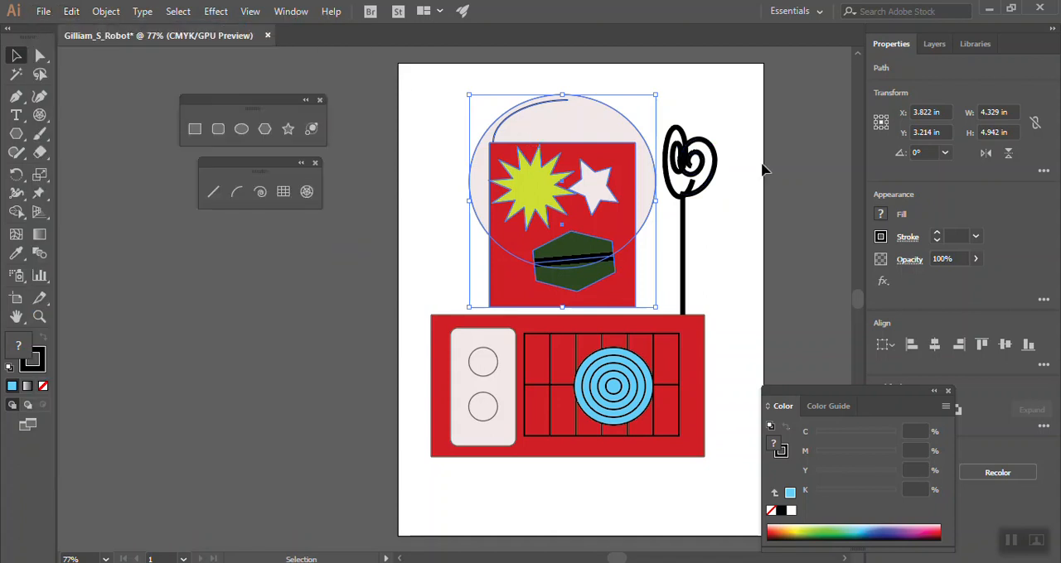
left_click(724, 149)
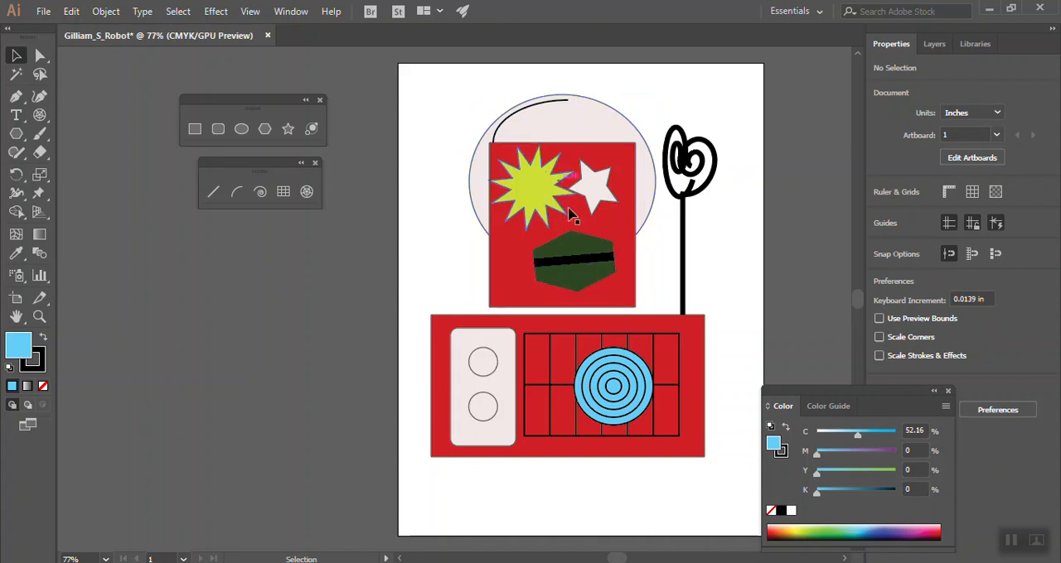
Nudge the red head rectangle slightly left and down to X 3.78, Y 3.94 in, so it meets the lower red rectangle
left_click(503, 283)
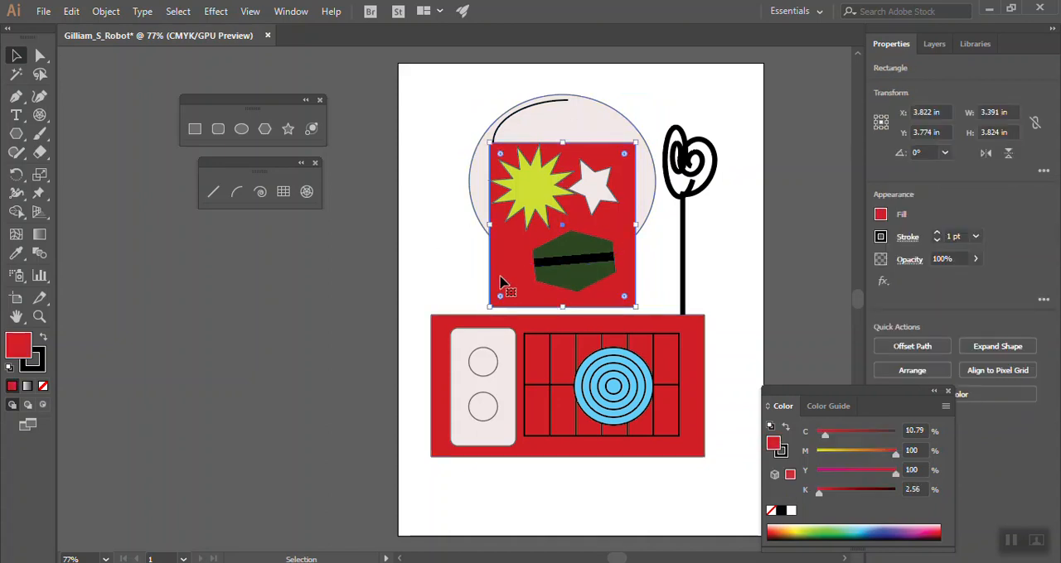
key("Down")
key("Down")
key("Down")
key("Down")
key("Down")
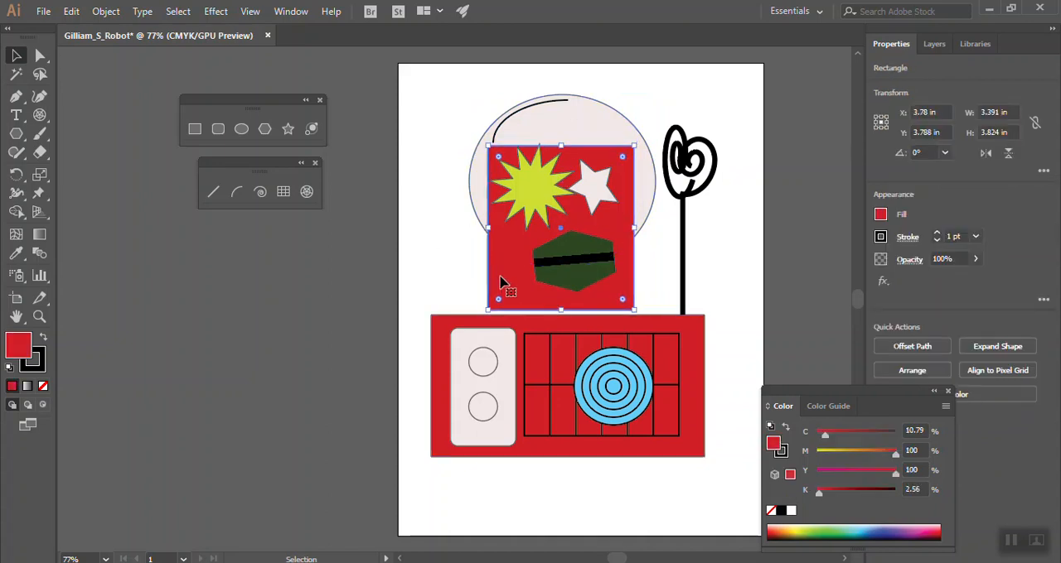
key("Left")
key("Left")
key("Down")
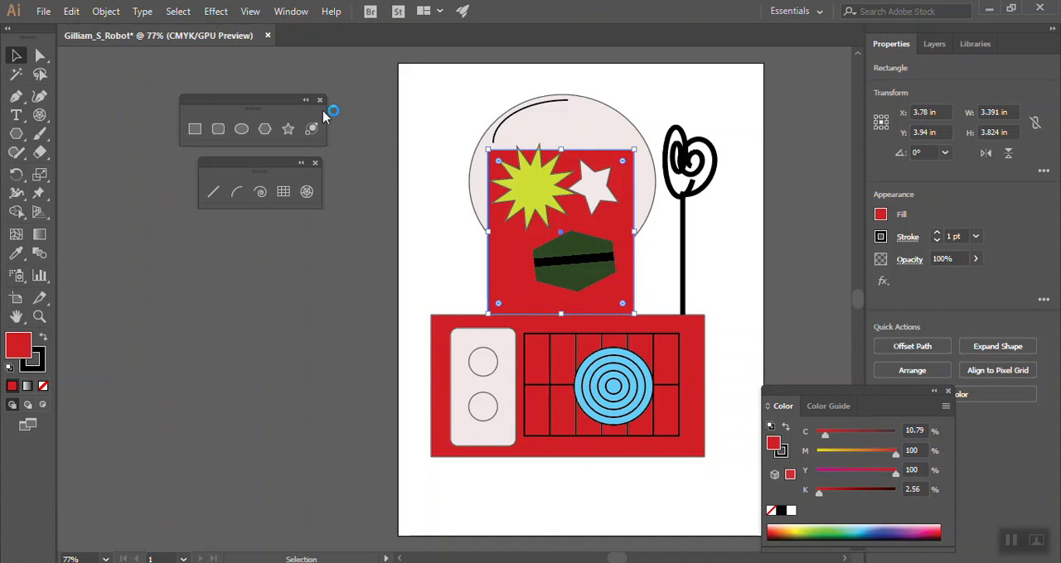
Draw two small red circles beside the head dome, the larger about 0.52 in wide, with a line stem rising from each
left_click(241, 132)
mouse_move(415, 121)
left_mouse_down()
mouse_move(435, 141)
mouse_move(455, 132)
mouse_move(465, 144)
left_mouse_up()
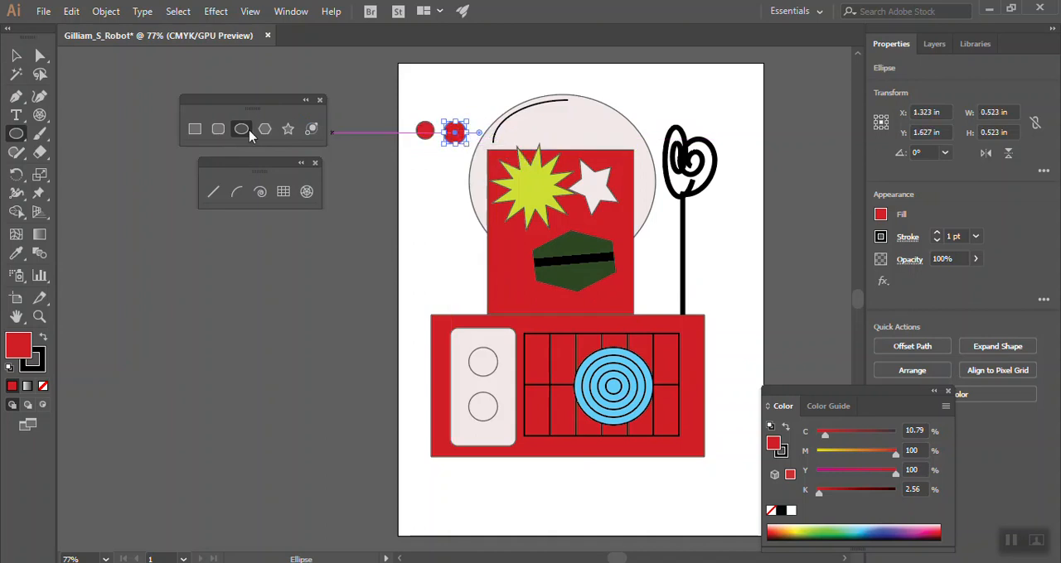
left_click(214, 192)
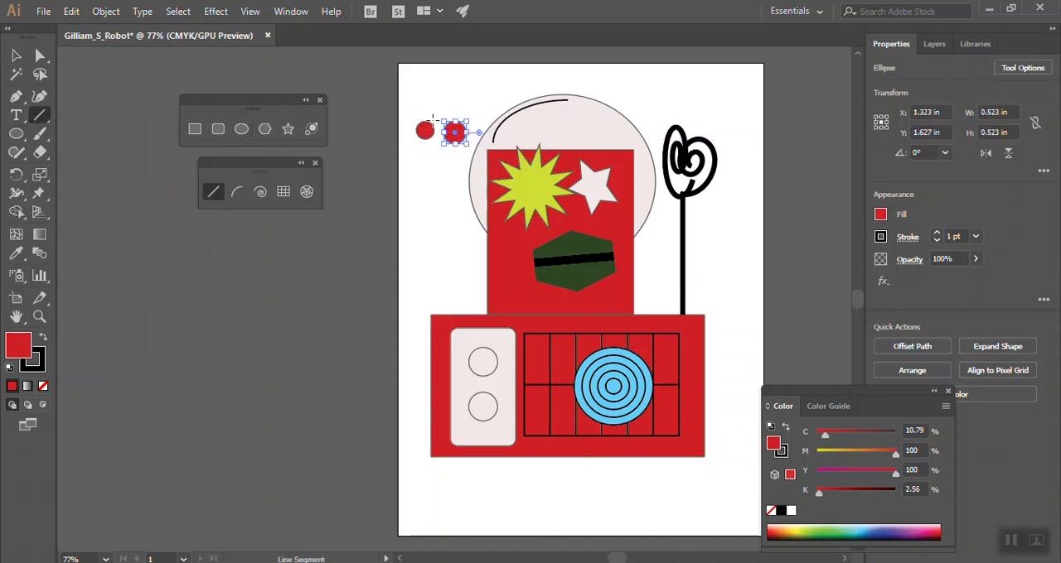
mouse_move(431, 124)
left_mouse_down()
mouse_move(431, 100)
mouse_move(458, 100)
mouse_move(455, 87)
left_mouse_up()
Join the stems' upper ends with a red-filled rectangle about 0.77 by 0.22 in, rotated about 23°, and deselect it
left_click(194, 128)
mouse_move(425, 84)
left_mouse_down()
mouse_move(460, 95)
mouse_move(418, 84)
left_mouse_up()
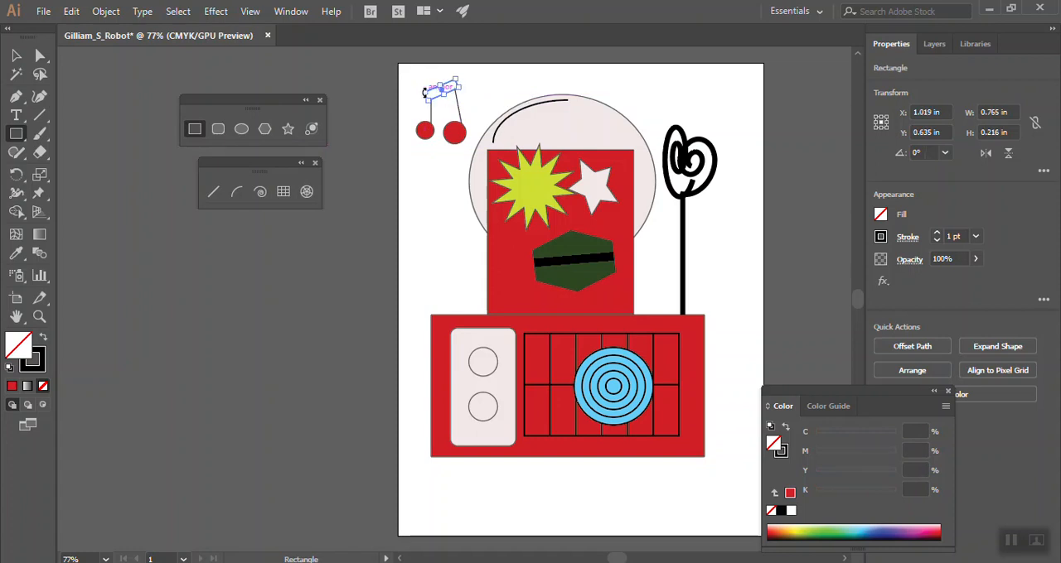
left_click(12, 386)
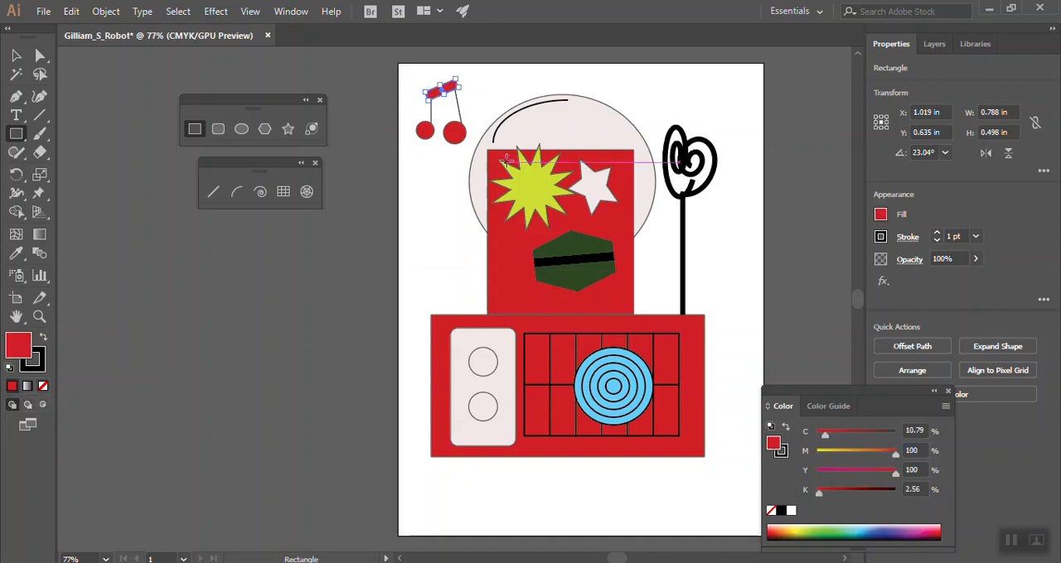
left_click(17, 59)
left_click(418, 210)
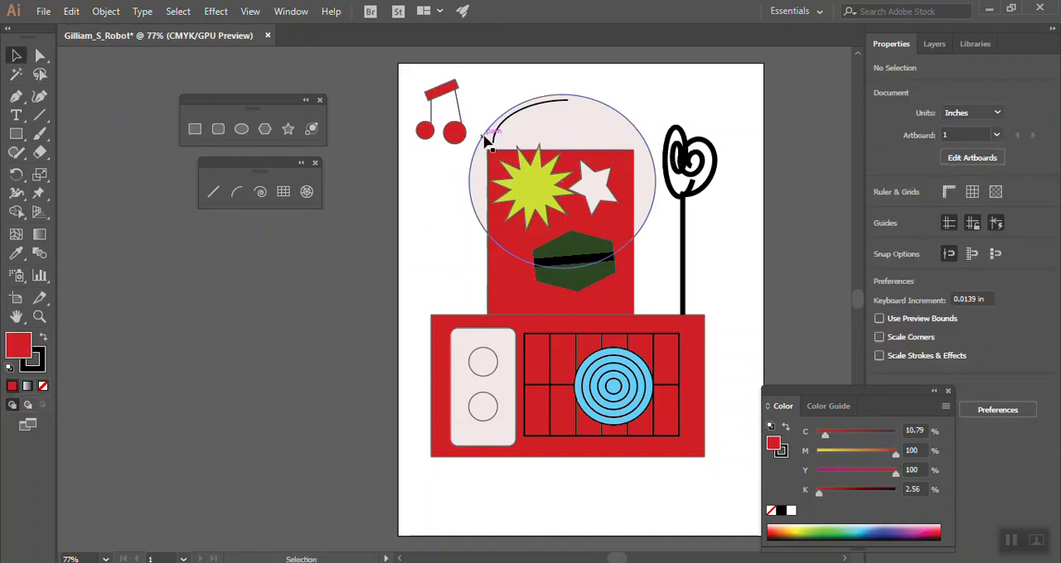